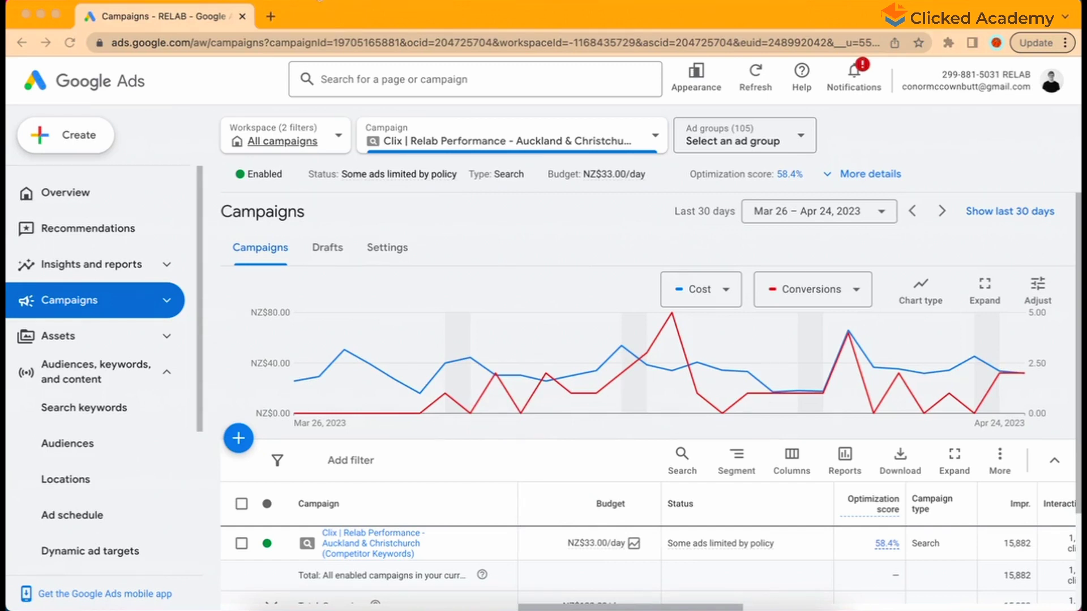
# Open the audiences overview and scroll down to the Demographics card
pyautogui.click(100, 451)
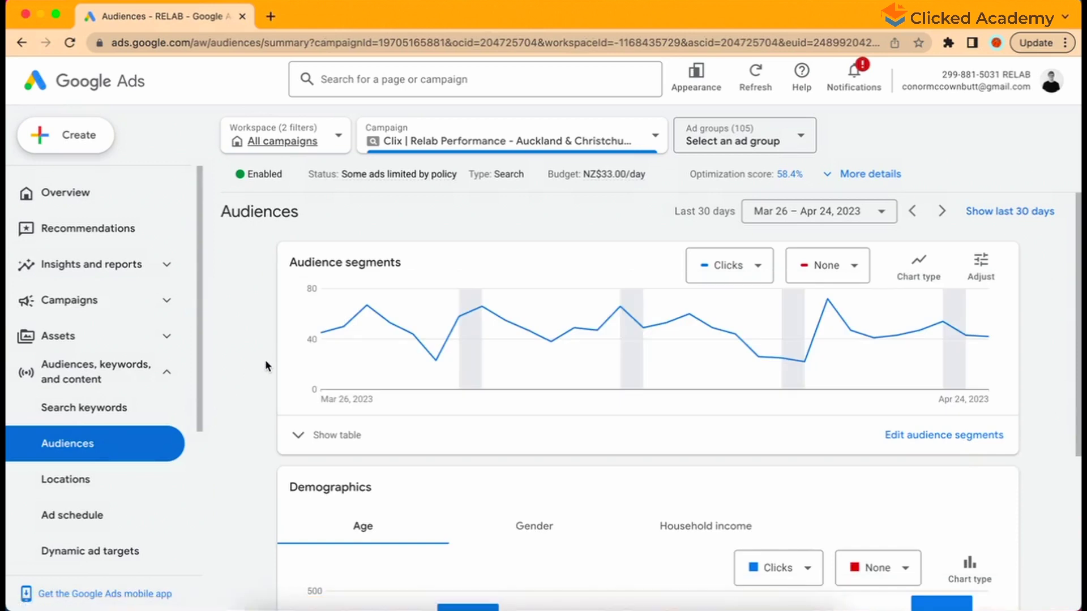
pyautogui.scroll(-1, 266, 362)
pyautogui.scroll(-1, 267, 365)
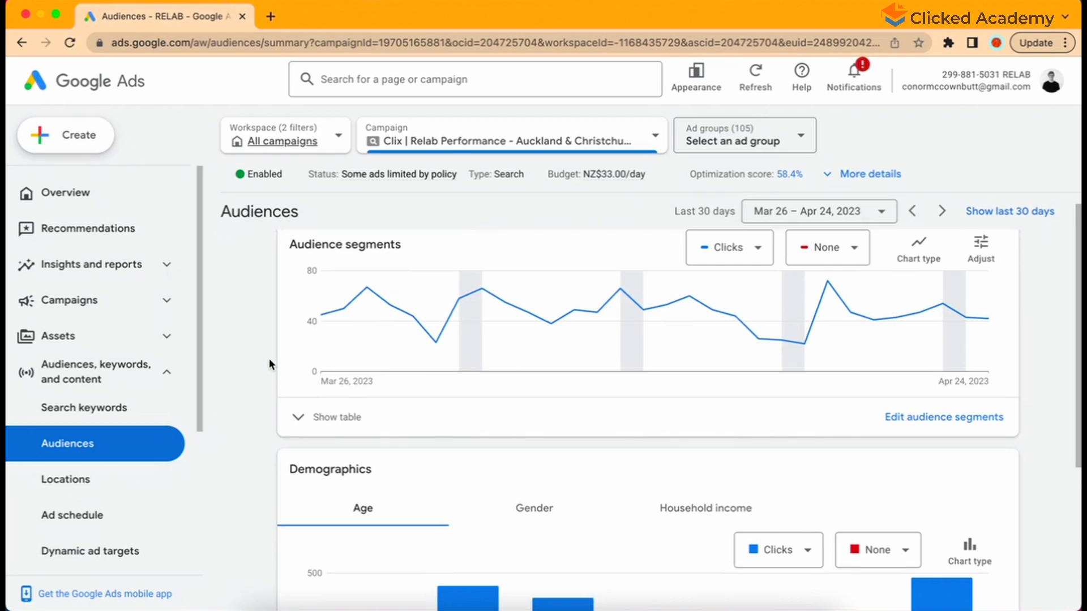
pyautogui.scroll(-3, 269, 358)
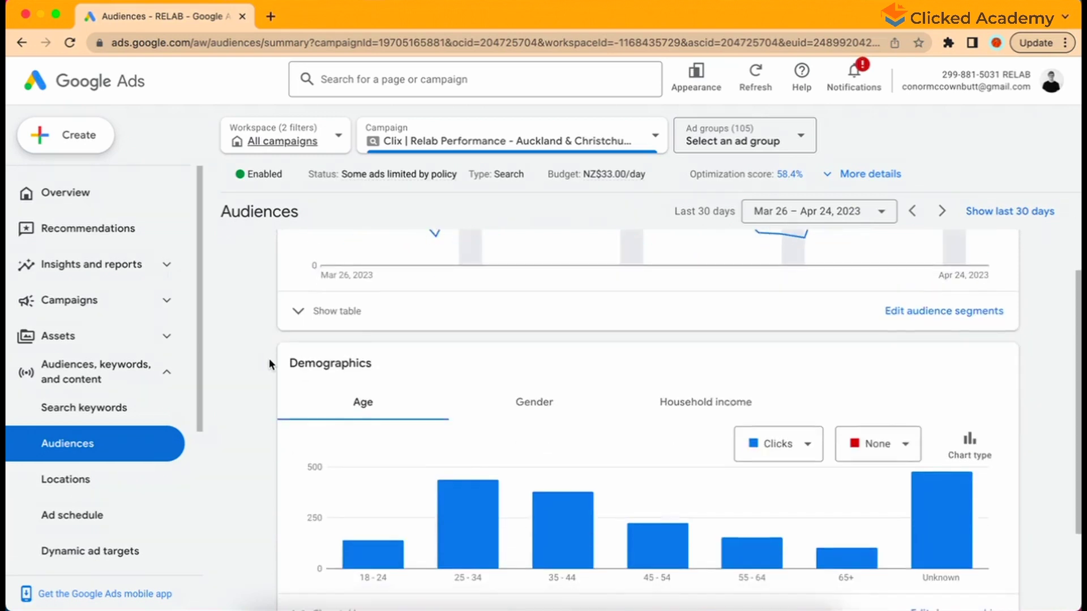
pyautogui.scroll(-2, 269, 359)
# Switch the Demographics chart to Gender, then to Household income
pyautogui.click(526, 327)
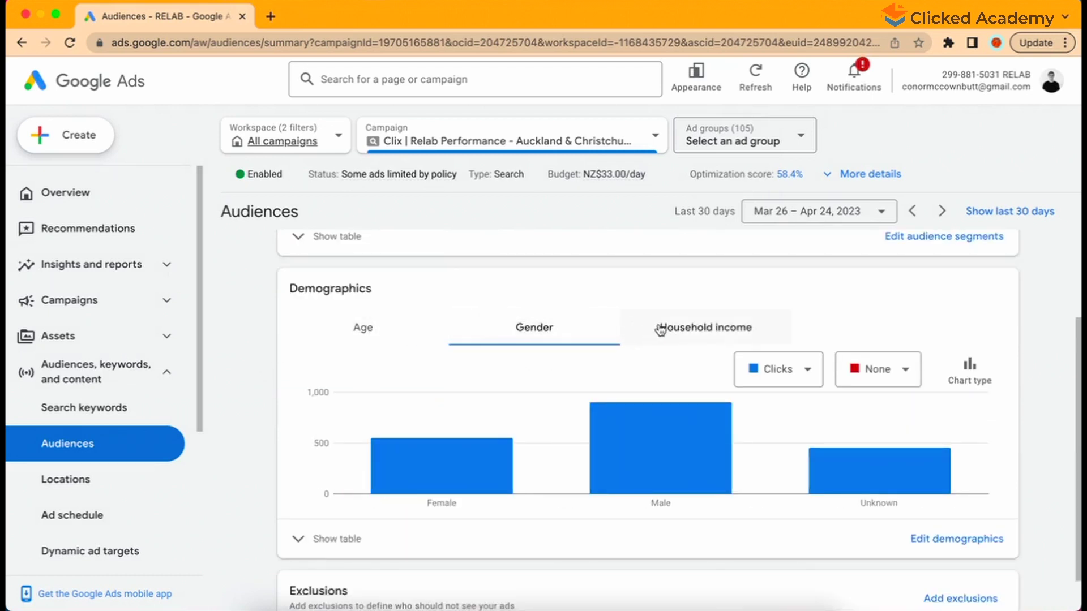
pyautogui.click(767, 335)
pyautogui.scroll(1, 712, 365)
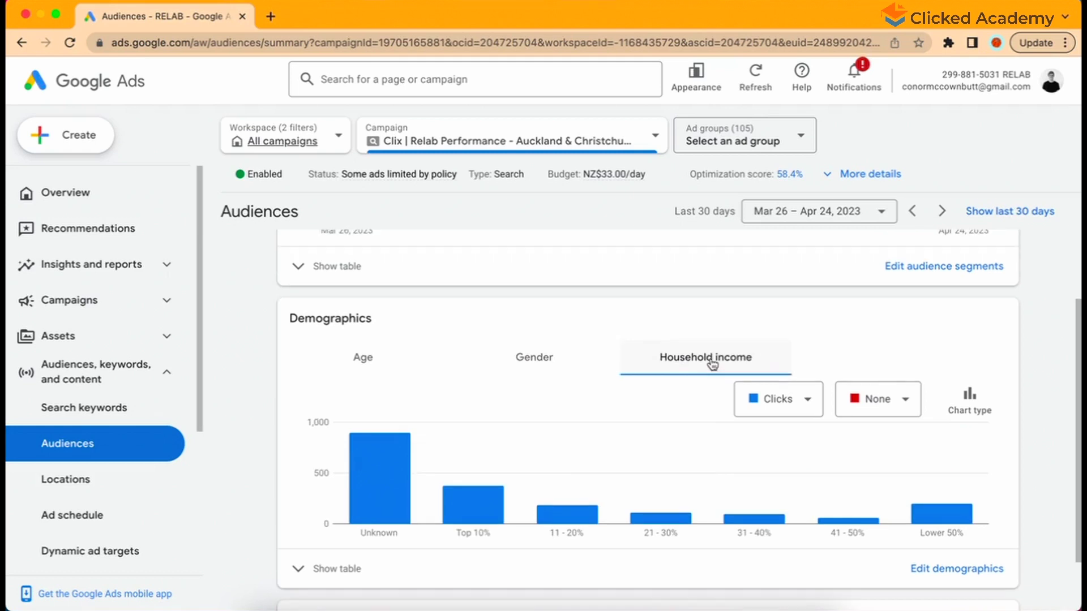
pyautogui.scroll(3, 712, 365)
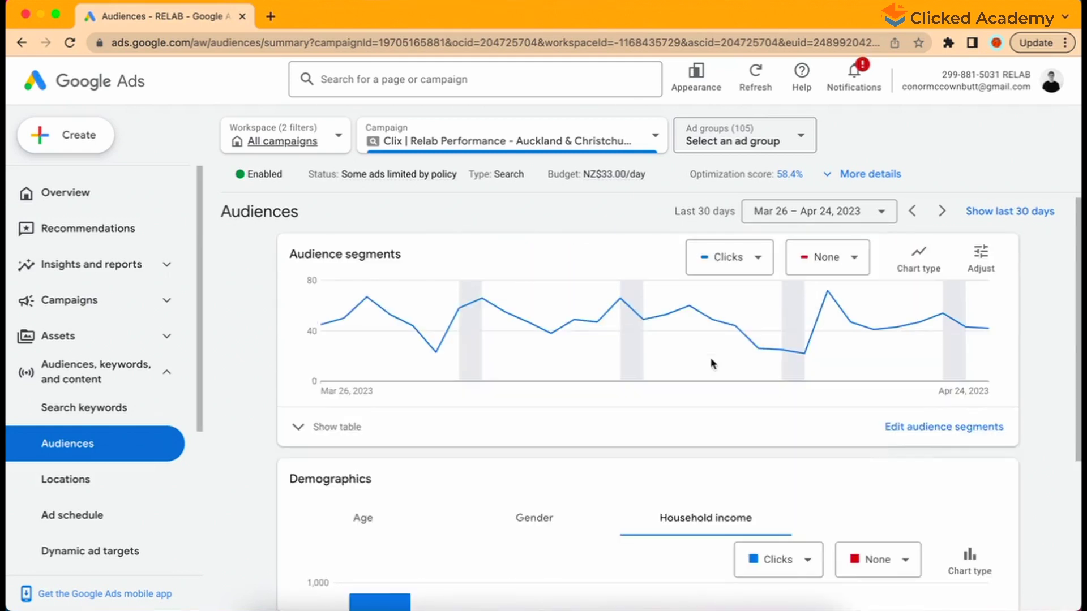
# Show the audience segments table sorted by Conversions, led by Cooking Enthusiasts and Shooter Game Fans at 2.00
pyautogui.click(321, 431)
pyautogui.scroll(-3, 627, 409)
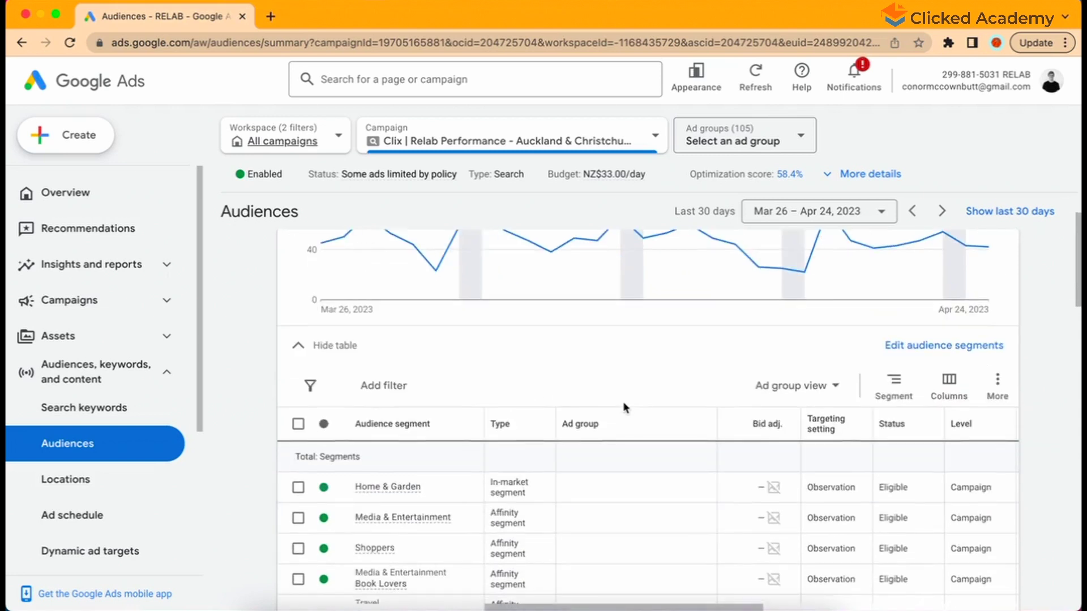
pyautogui.moveTo(600, 607); pyautogui.dragTo(844, 606)
pyautogui.scroll(-3, 804, 566)
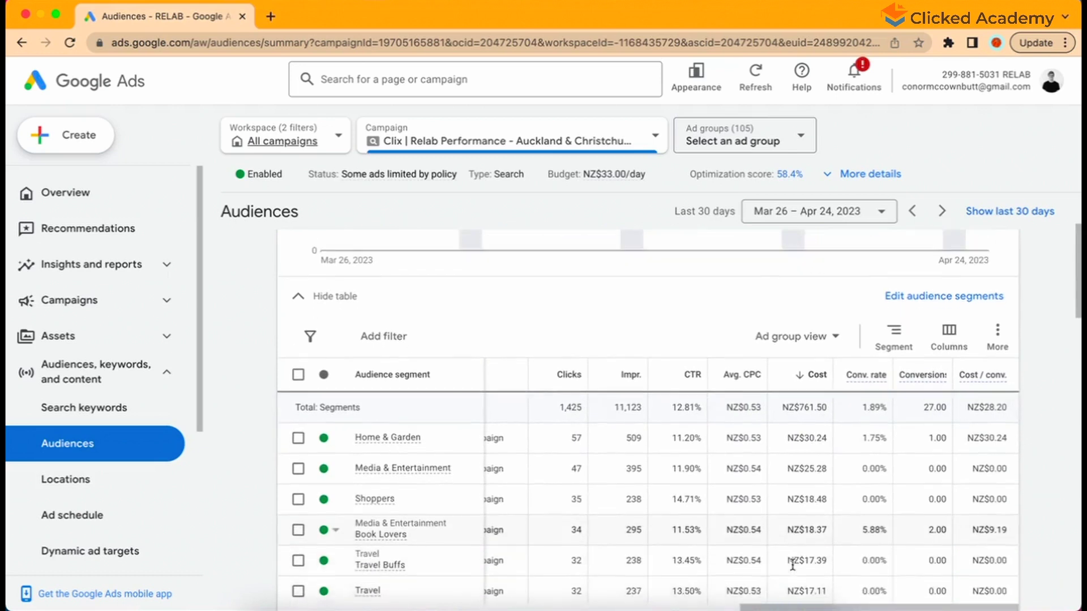
pyautogui.scroll(-1, 707, 505)
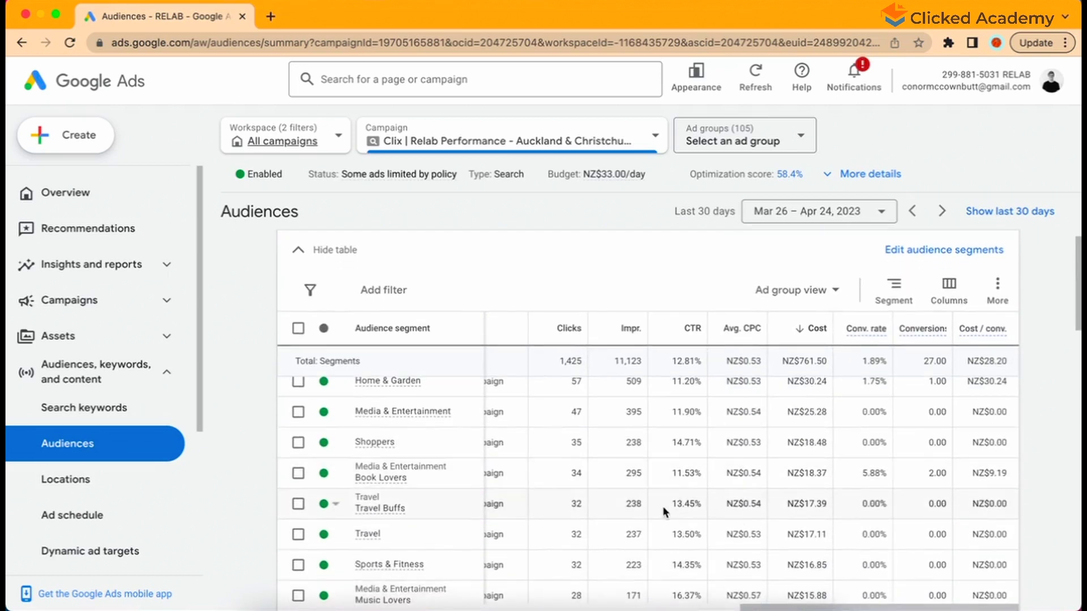
pyautogui.scroll(1, 575, 498)
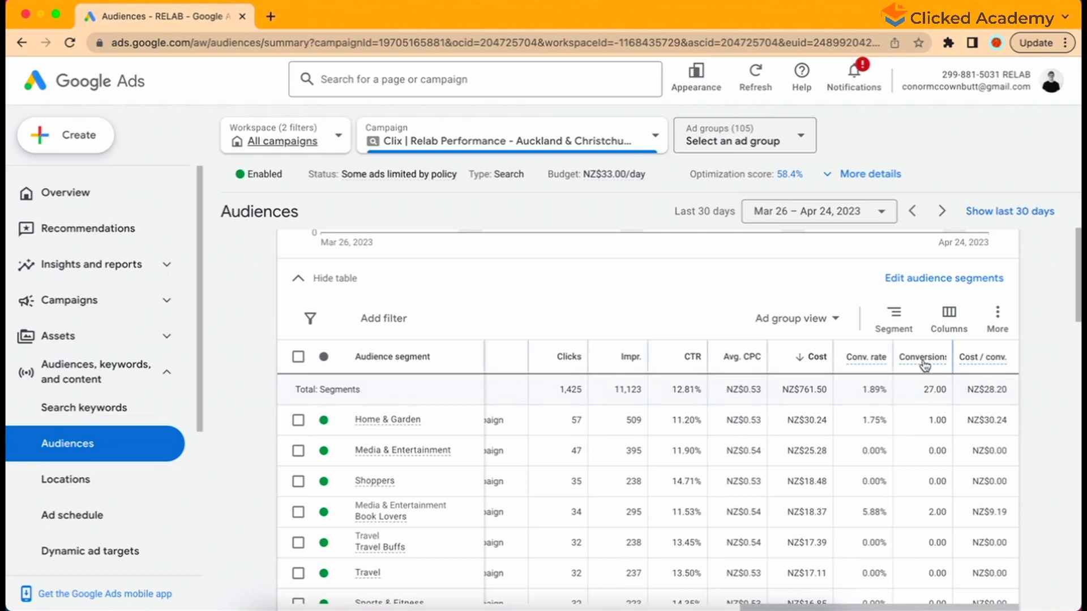
pyautogui.moveTo(926, 357)
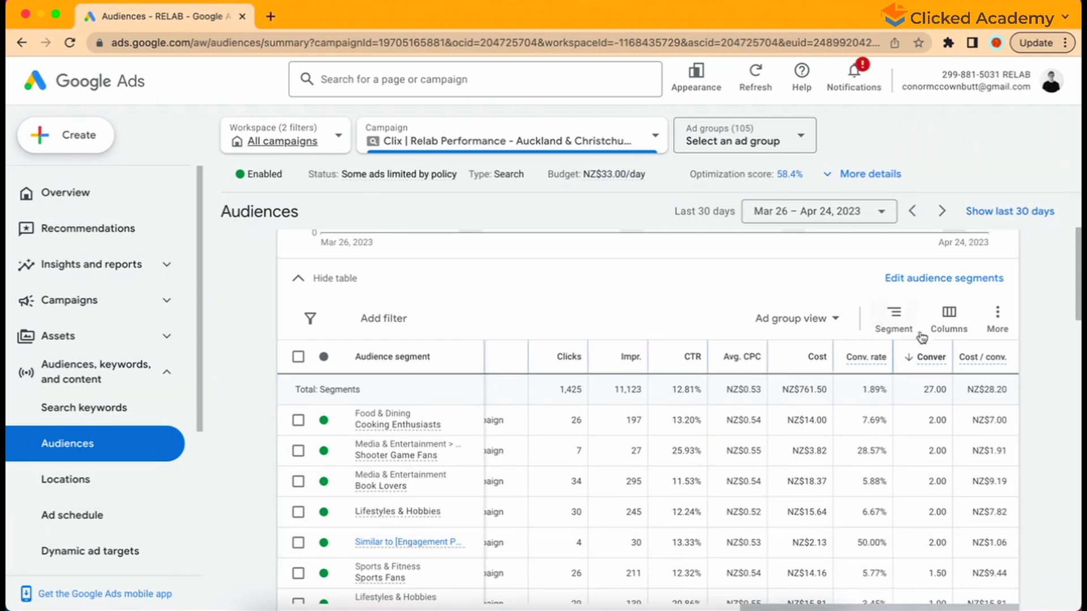
# Edit the audience segments at the Campaign level and browse the segments by category
pyautogui.click(966, 281)
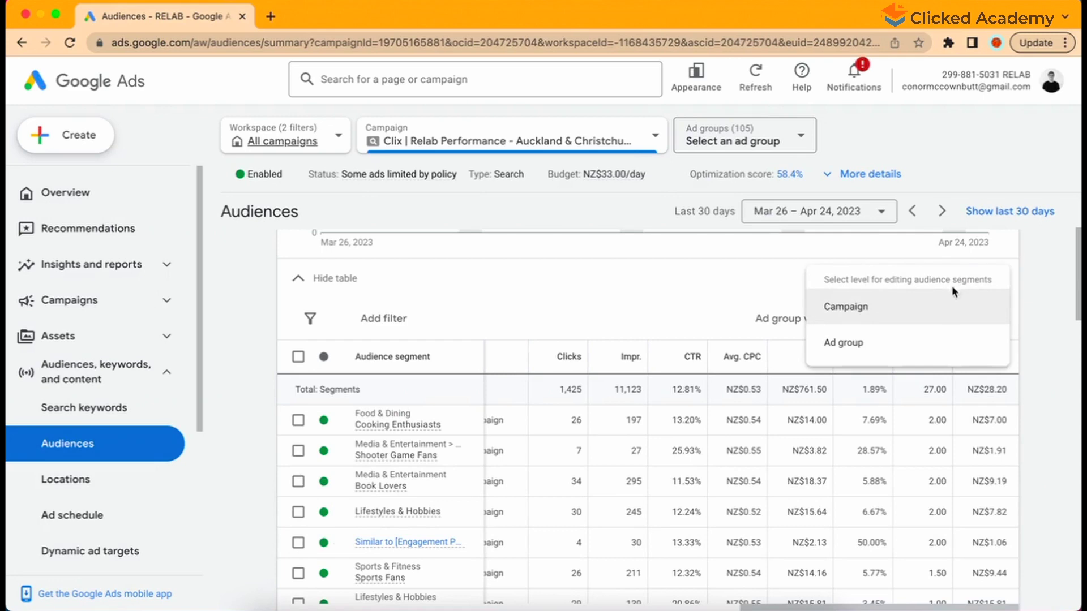
pyautogui.click(861, 319)
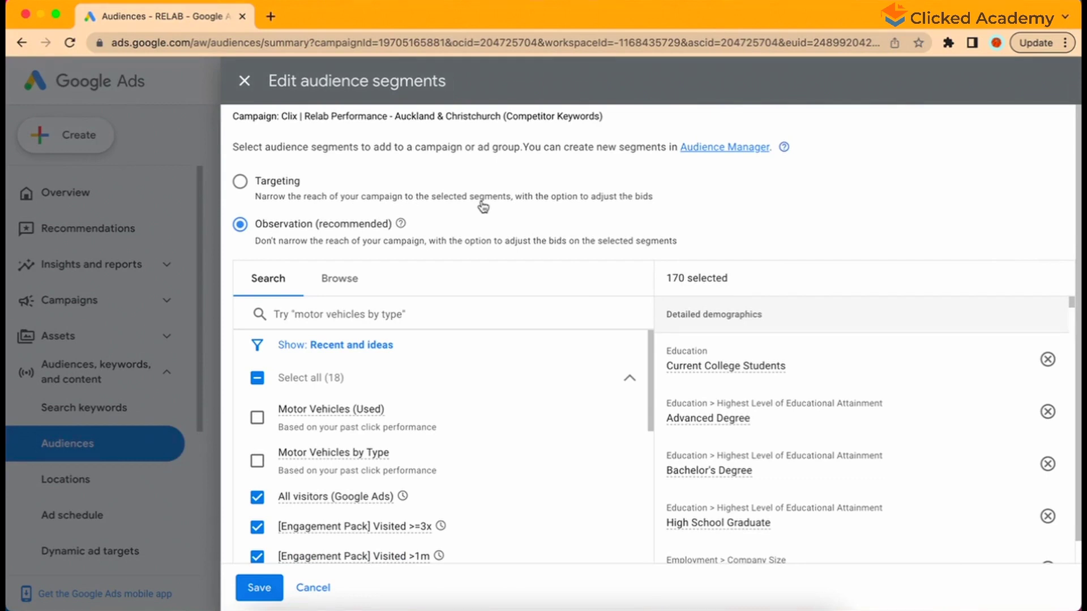
pyautogui.click(346, 281)
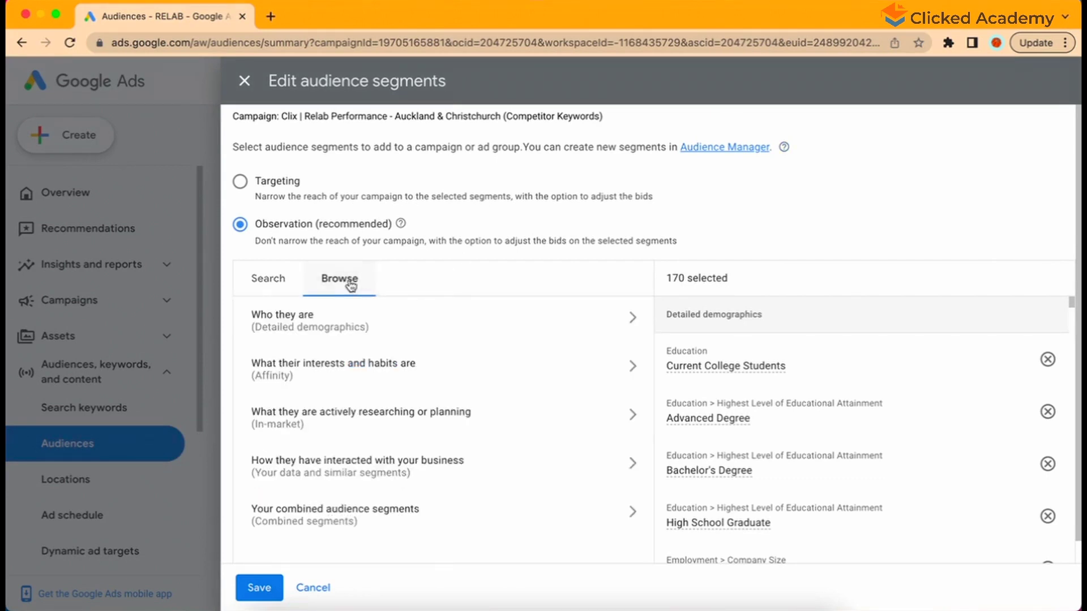
pyautogui.scroll(-1, 428, 375)
pyautogui.scroll(-1, 427, 374)
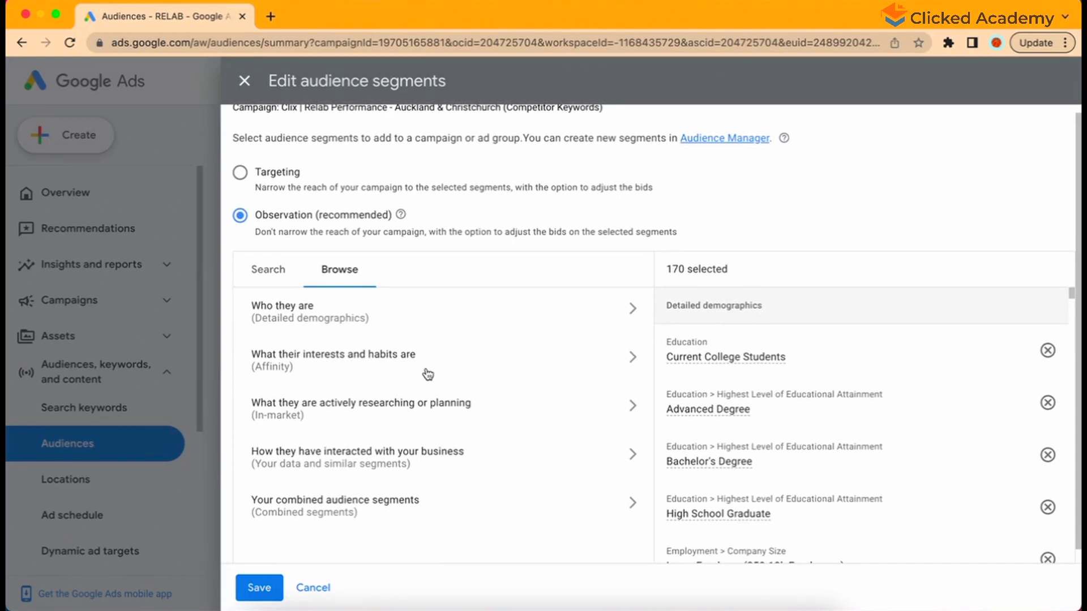
# Open the Who they are demographics and inspect the Employment and Company Size options
pyautogui.click(434, 318)
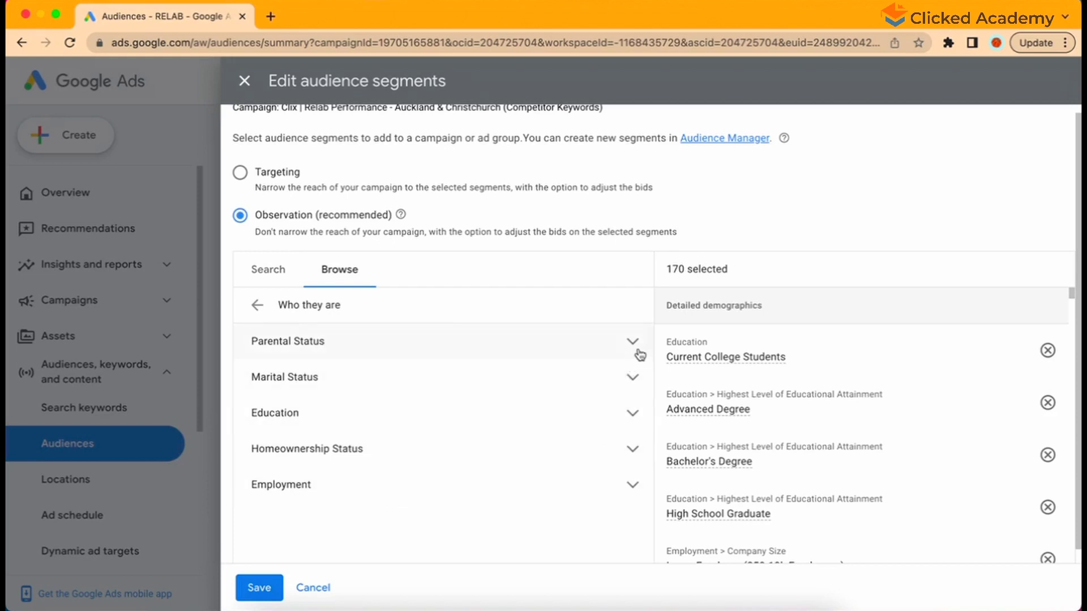
pyautogui.click(631, 484)
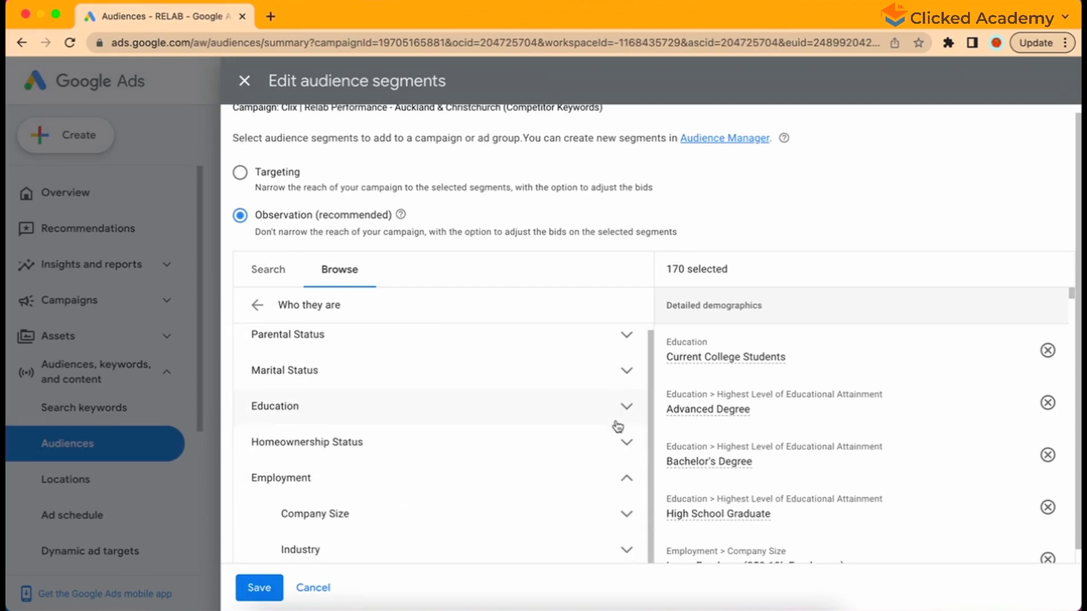
pyautogui.click(627, 513)
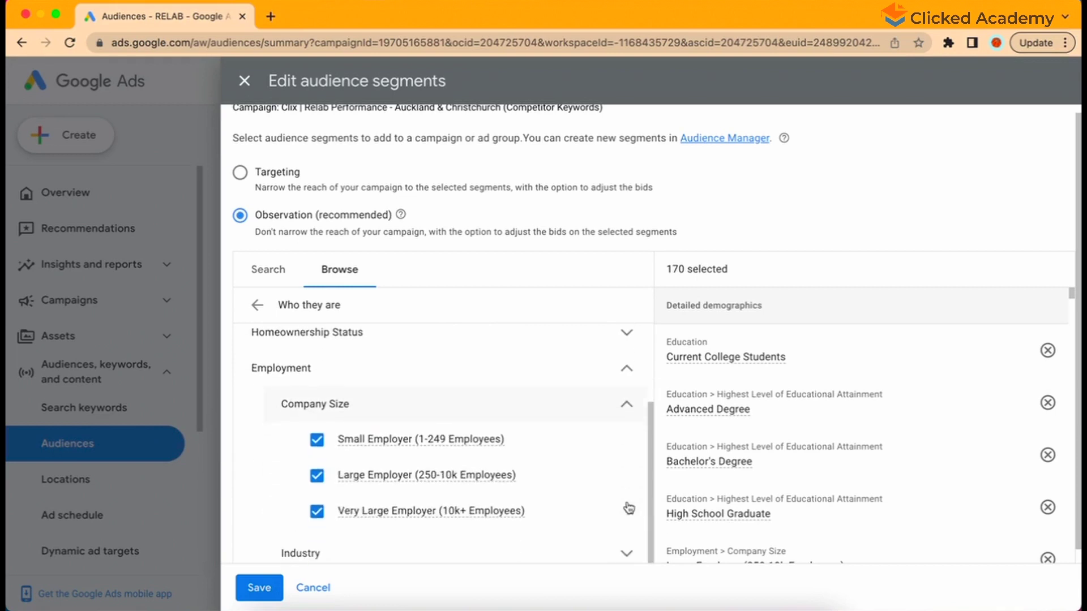
pyautogui.scroll(3, 628, 508)
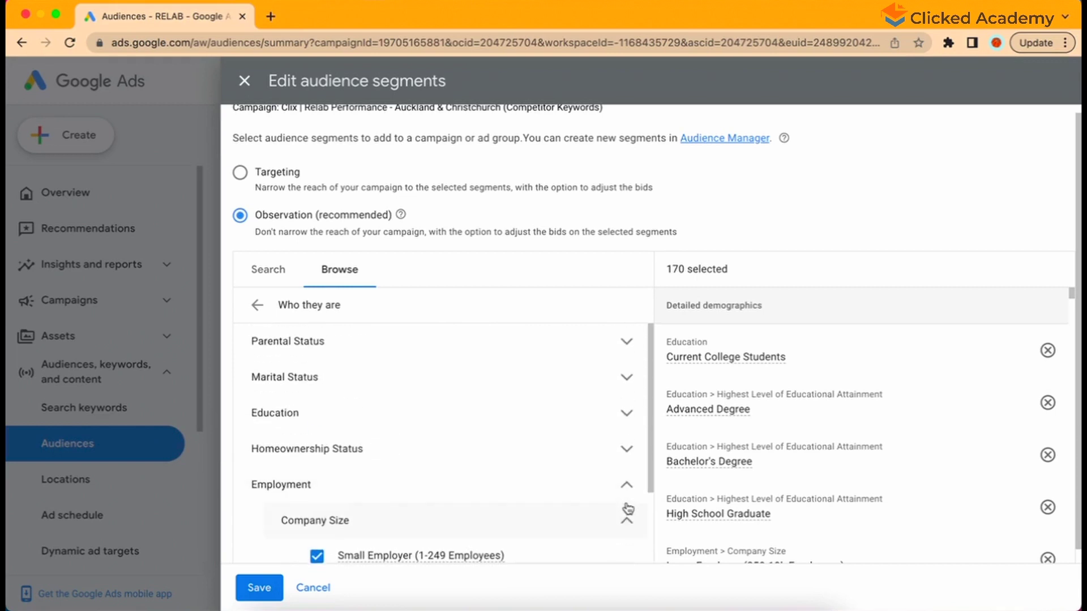
pyautogui.click(628, 516)
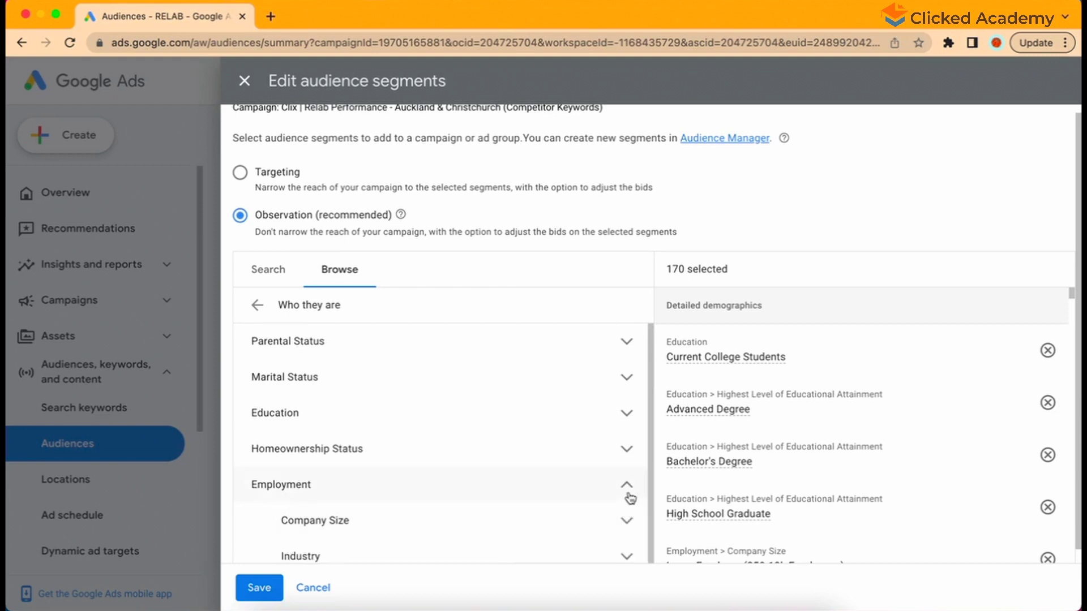
pyautogui.click(627, 486)
# Inspect the Marital Status and Education options, then return to the top-level segment categories
pyautogui.click(628, 378)
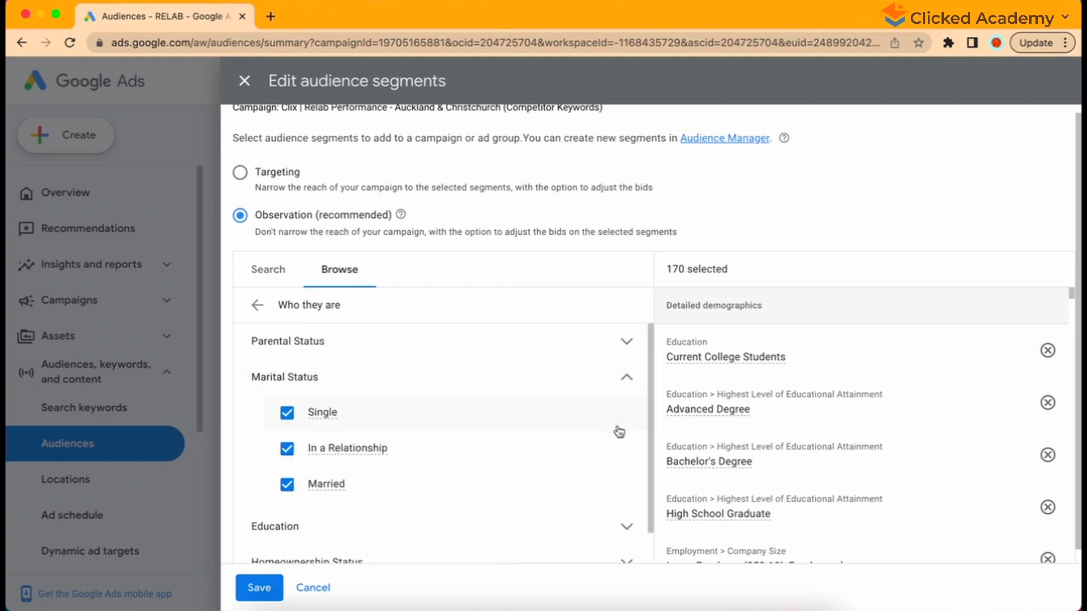
pyautogui.scroll(-1, 618, 436)
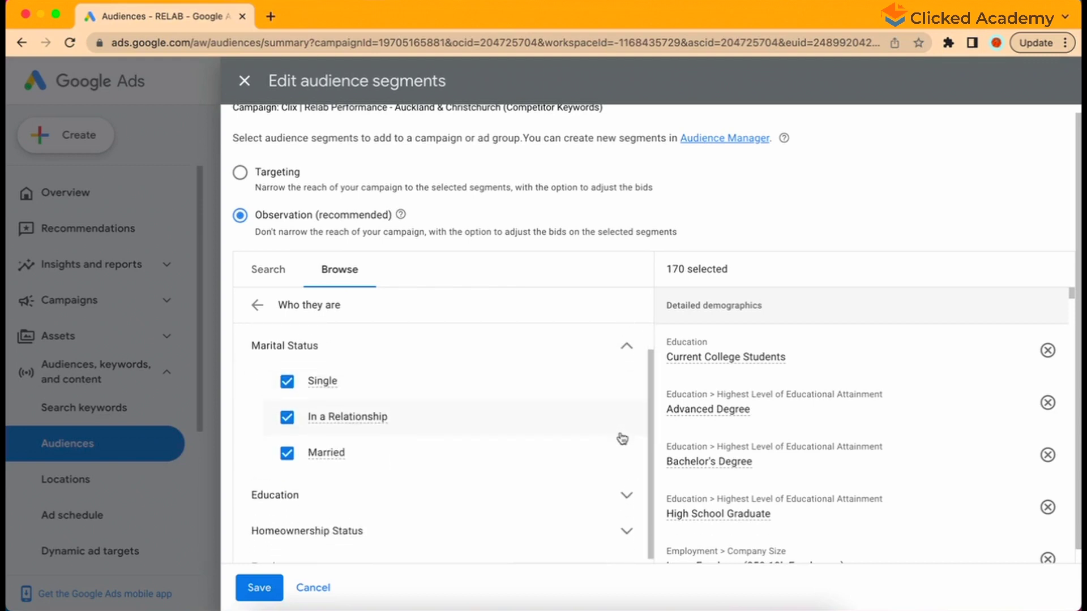
pyautogui.click(633, 508)
pyautogui.scroll(-3, 611, 442)
pyautogui.click(627, 474)
pyautogui.scroll(-2, 626, 469)
pyautogui.scroll(-1, 626, 502)
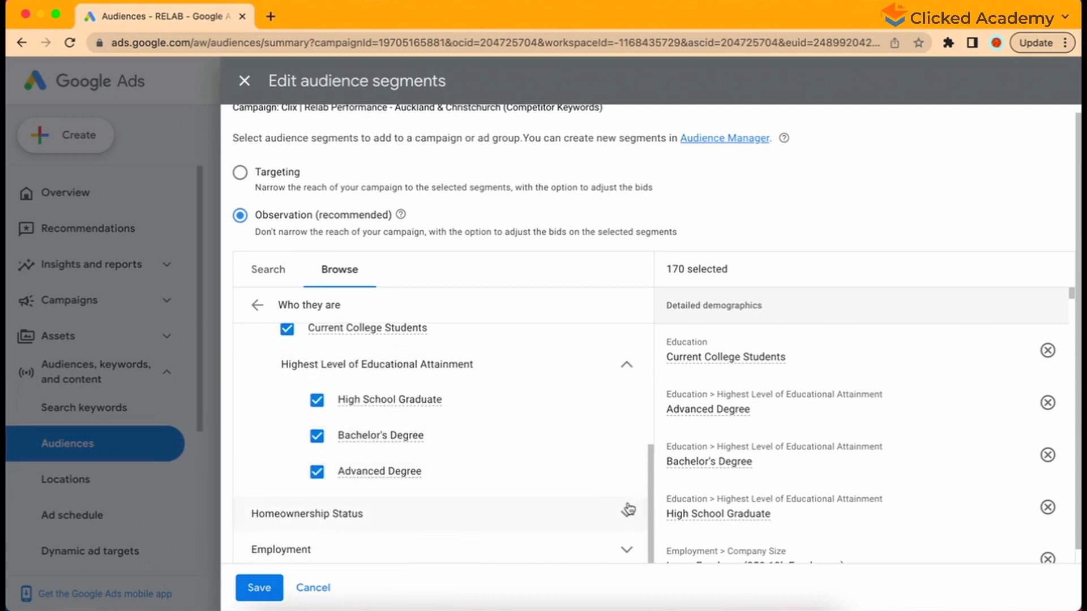
pyautogui.scroll(-1, 623, 481)
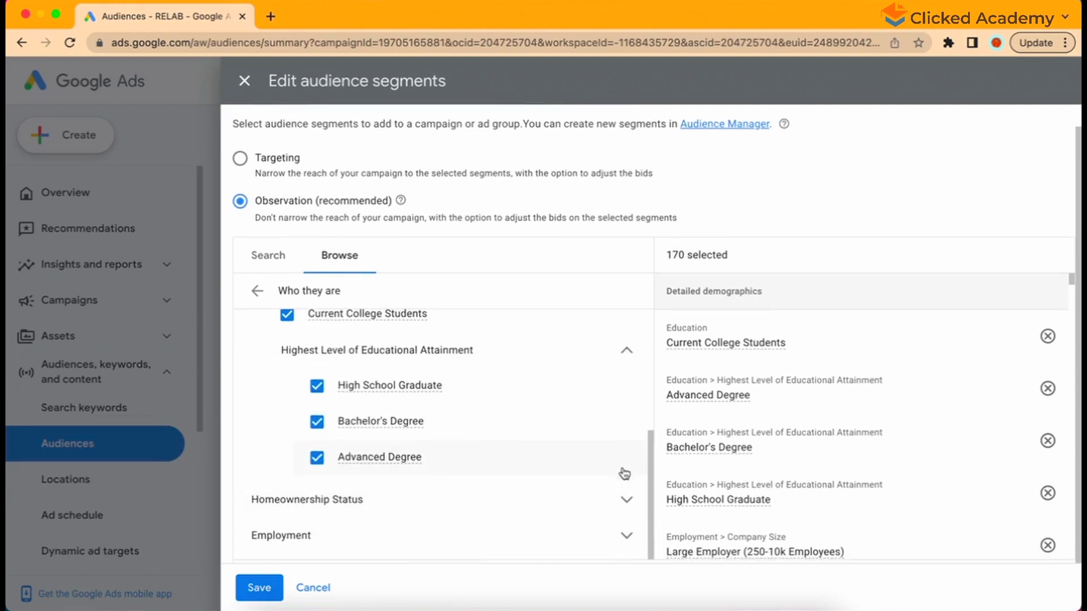
pyautogui.click(259, 292)
pyautogui.click(545, 355)
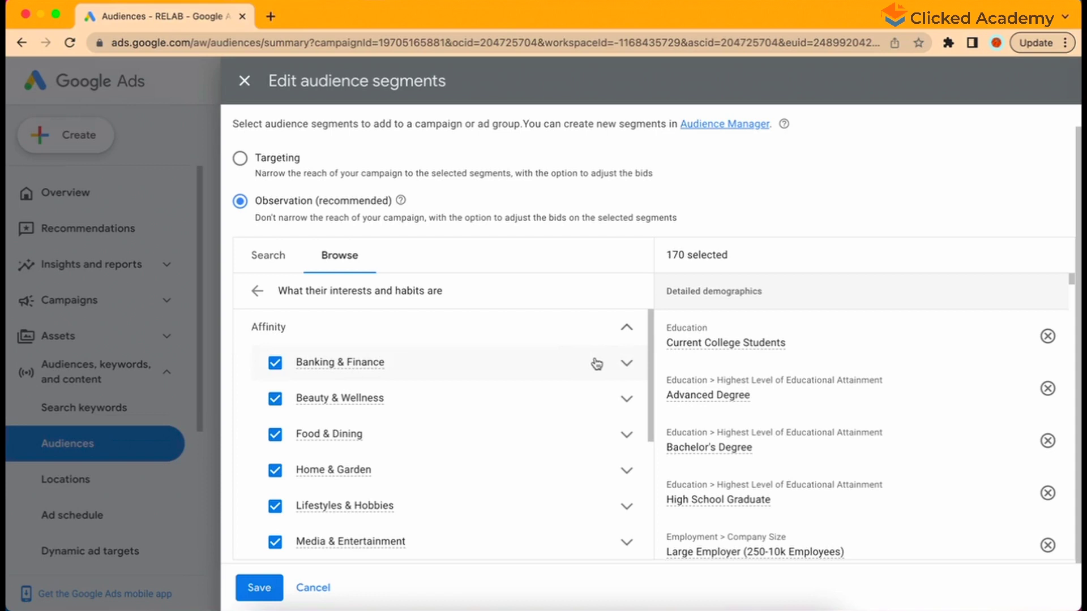
pyautogui.click(626, 433)
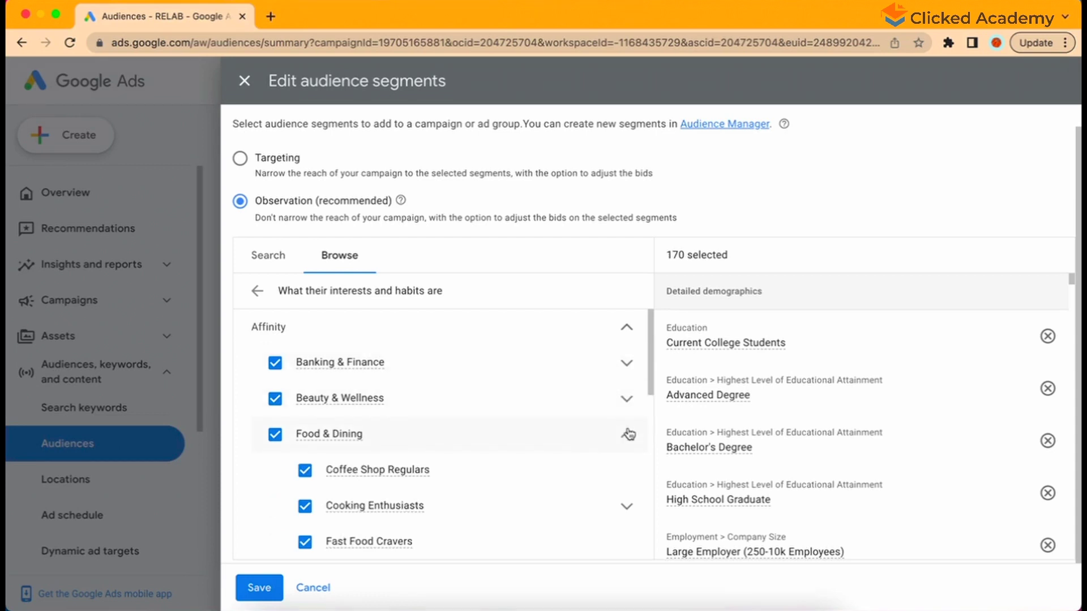
pyautogui.scroll(-2, 576, 412)
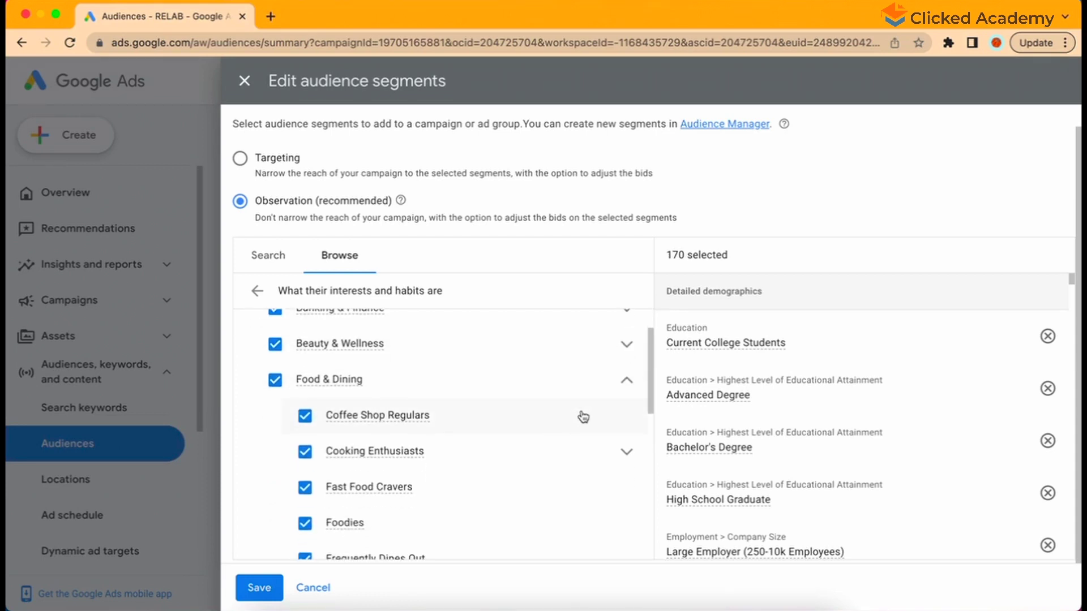
pyautogui.scroll(-1, 583, 417)
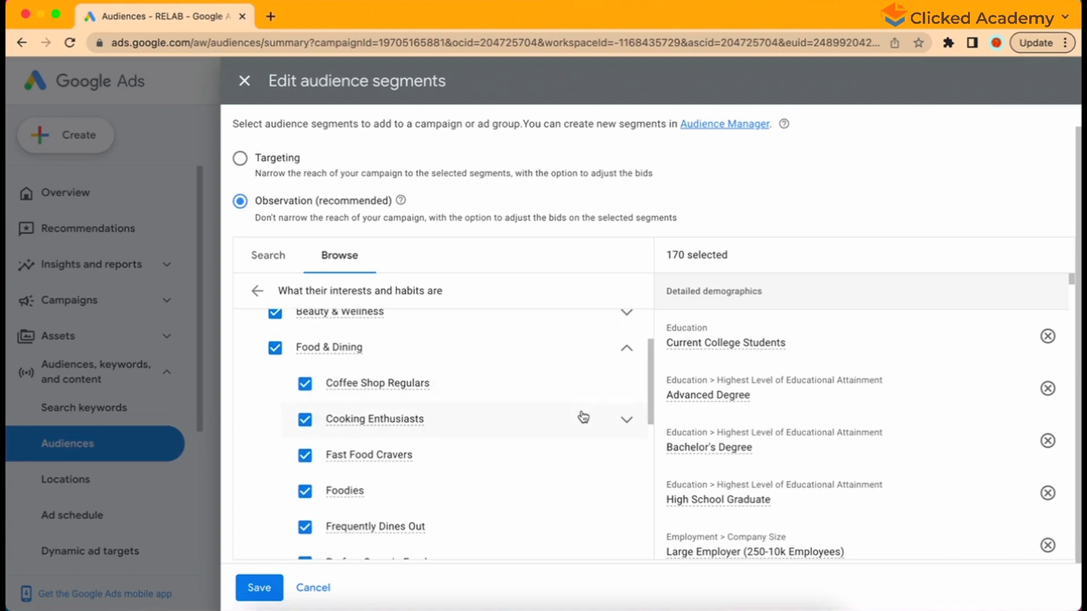
pyautogui.click(626, 415)
pyautogui.scroll(-1, 614, 417)
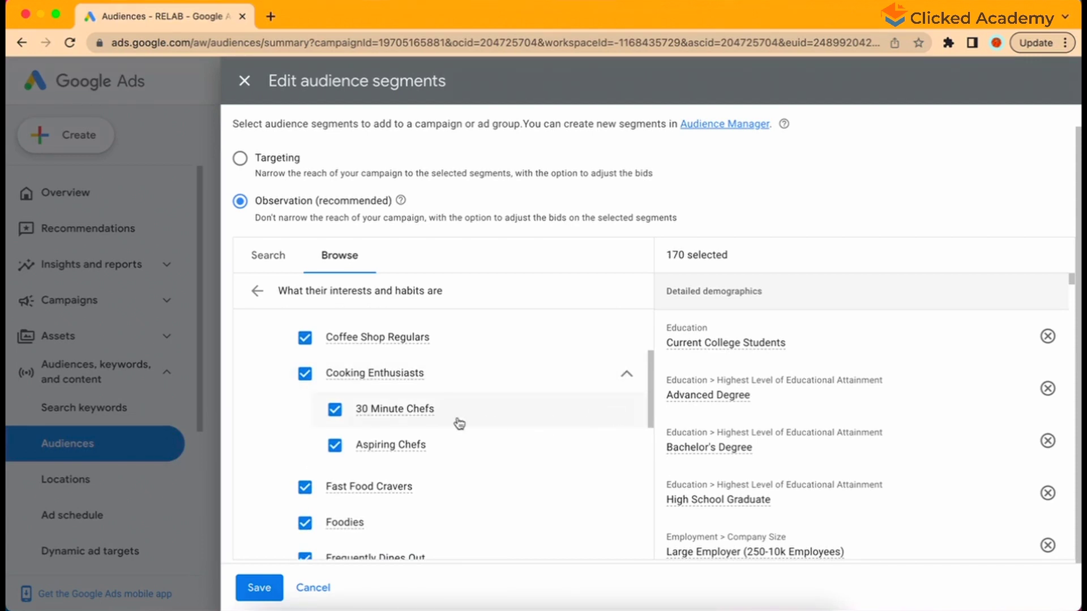
pyautogui.moveTo(485, 421)
pyautogui.scroll(3, 534, 451)
pyautogui.click(627, 462)
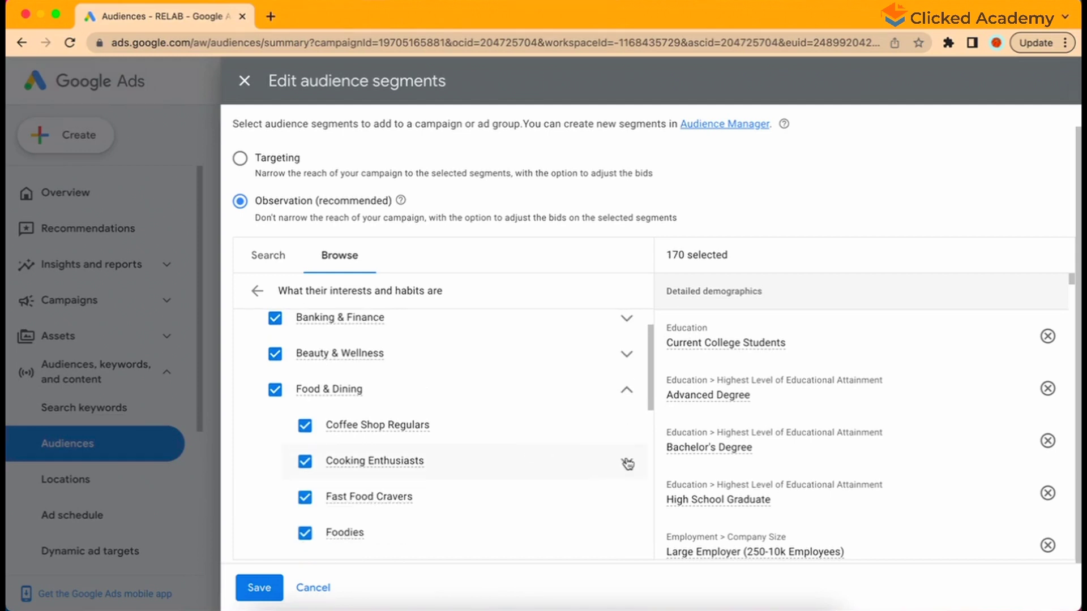
pyautogui.scroll(1, 625, 458)
pyautogui.click(627, 440)
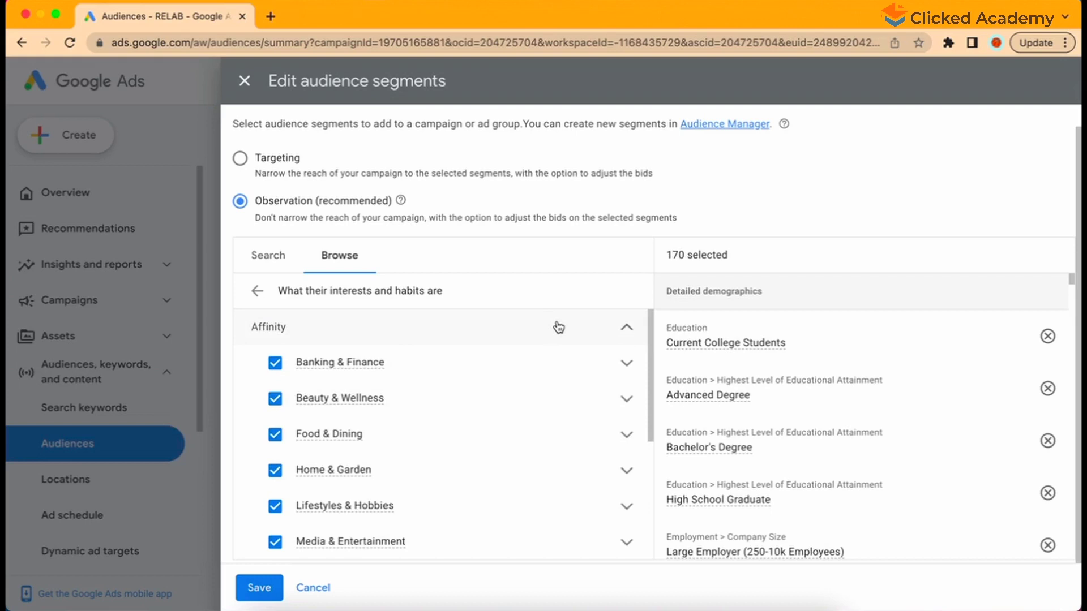
pyautogui.scroll(-1, 559, 327)
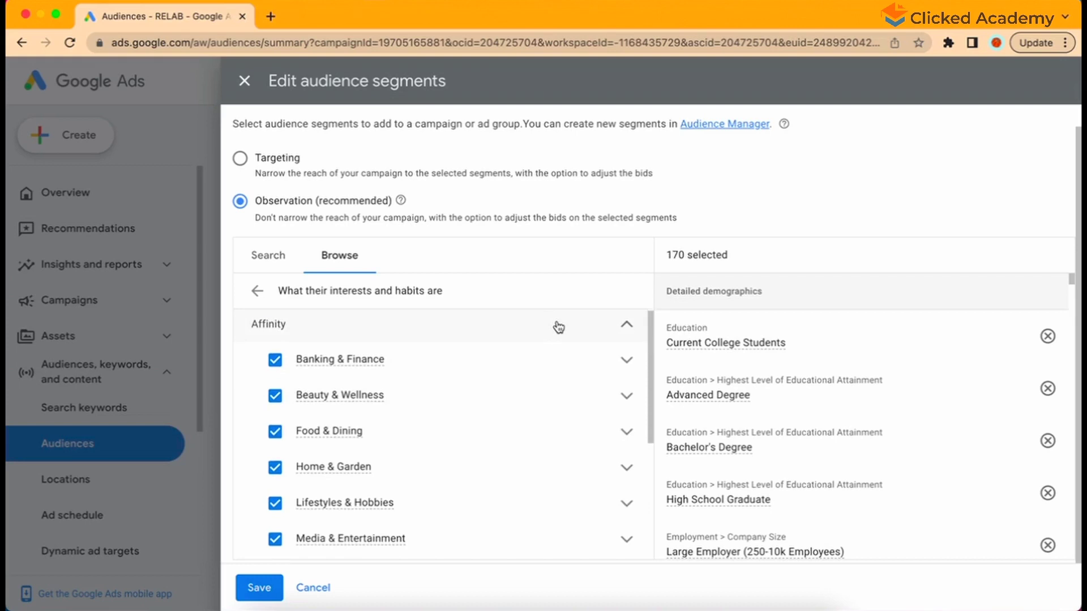
# Inspect the Food & Dining and Banking & Finance subcategories, then go back to the top-level browse categories
pyautogui.click(626, 429)
pyautogui.moveTo(407, 471)
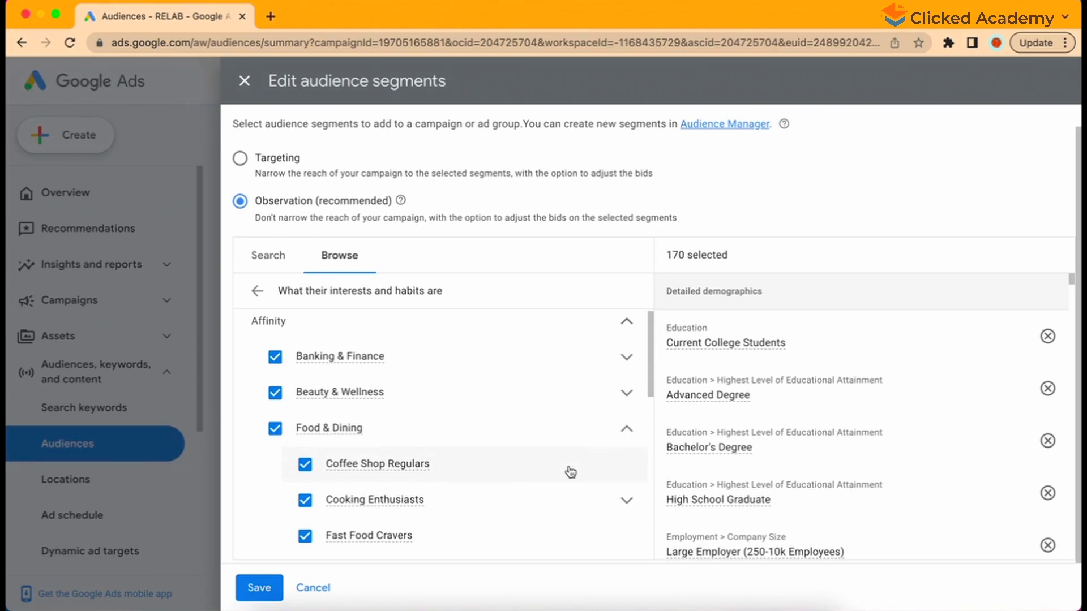
pyautogui.click(626, 428)
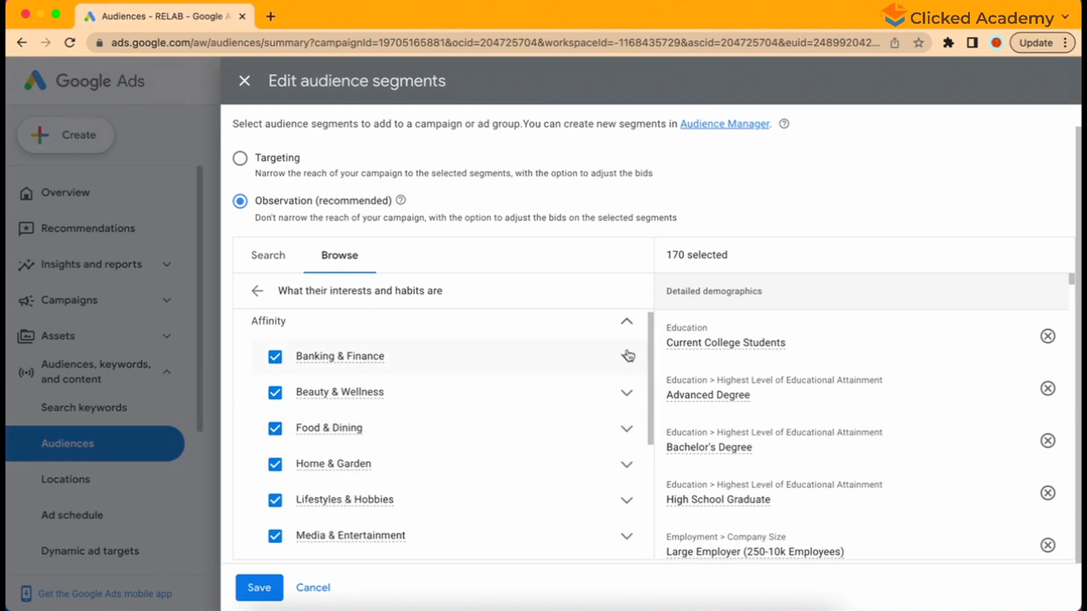
pyautogui.click(627, 356)
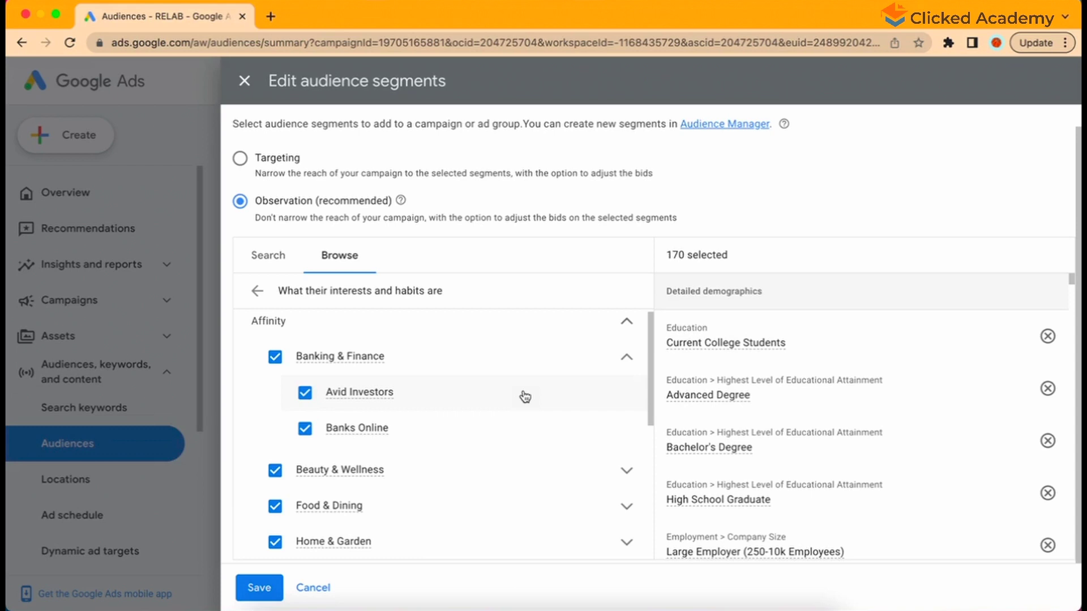
pyautogui.click(254, 293)
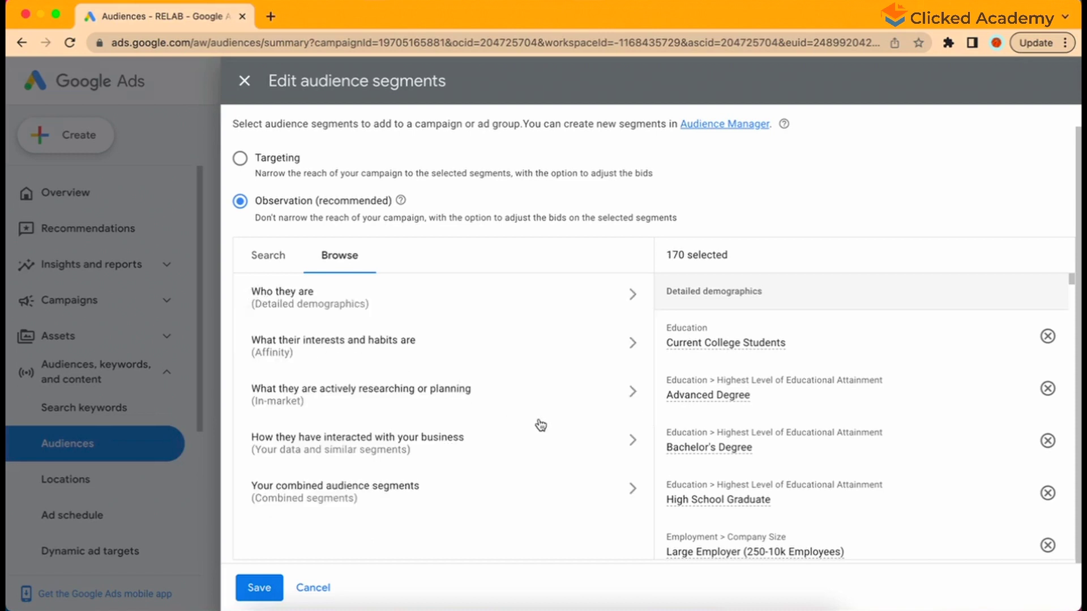
pyautogui.click(565, 399)
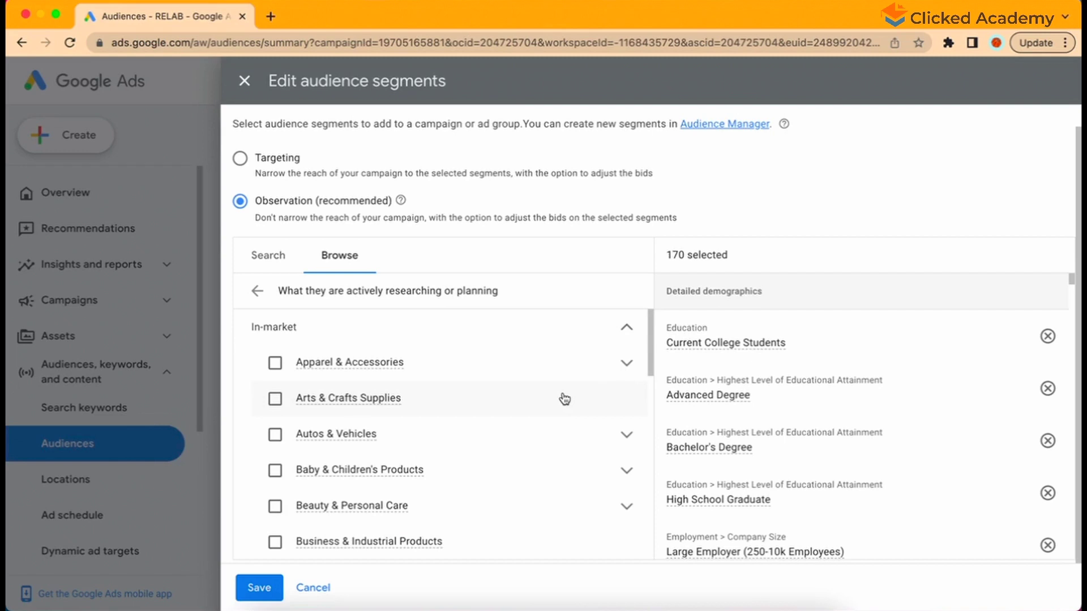
pyautogui.scroll(-2, 564, 399)
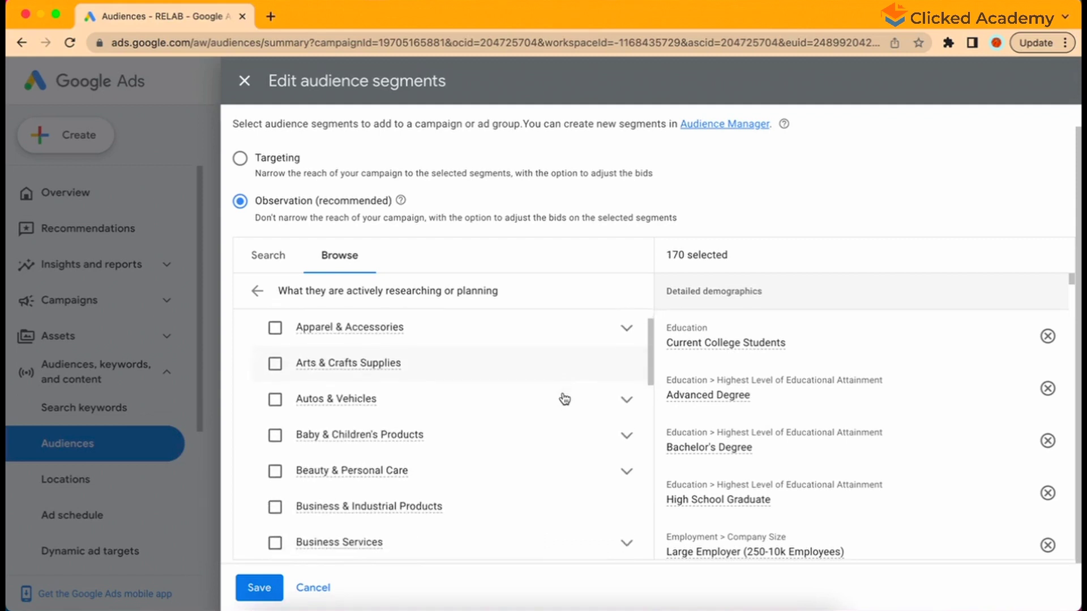
pyautogui.scroll(-5, 565, 399)
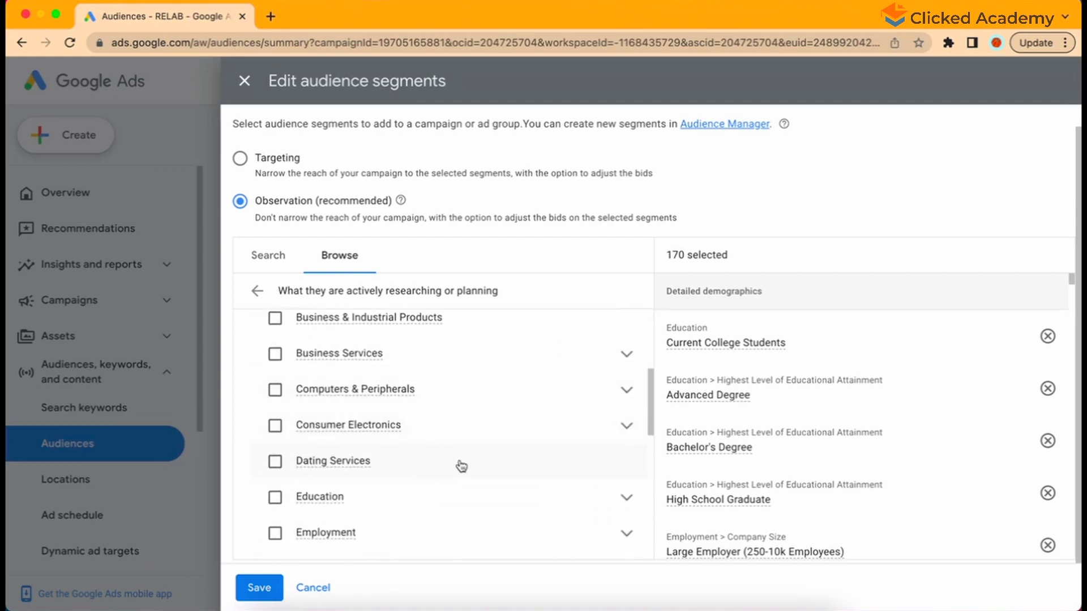
pyautogui.scroll(6, 519, 443)
pyautogui.scroll(-10, 503, 450)
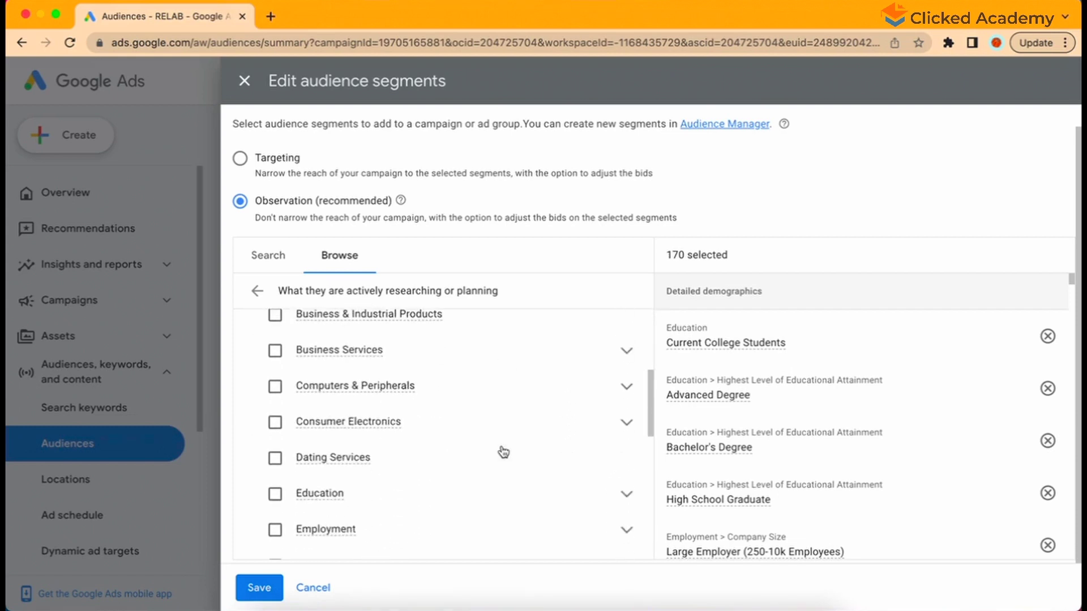
pyautogui.scroll(-5, 503, 451)
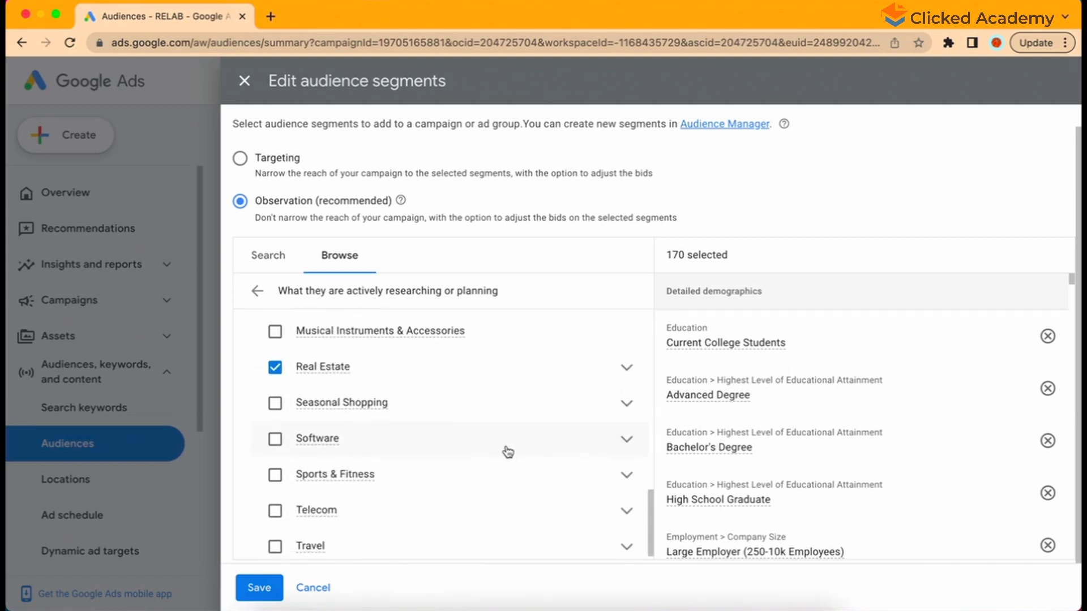
pyautogui.scroll(3, 512, 451)
pyautogui.scroll(-4, 518, 450)
pyautogui.scroll(5, 521, 451)
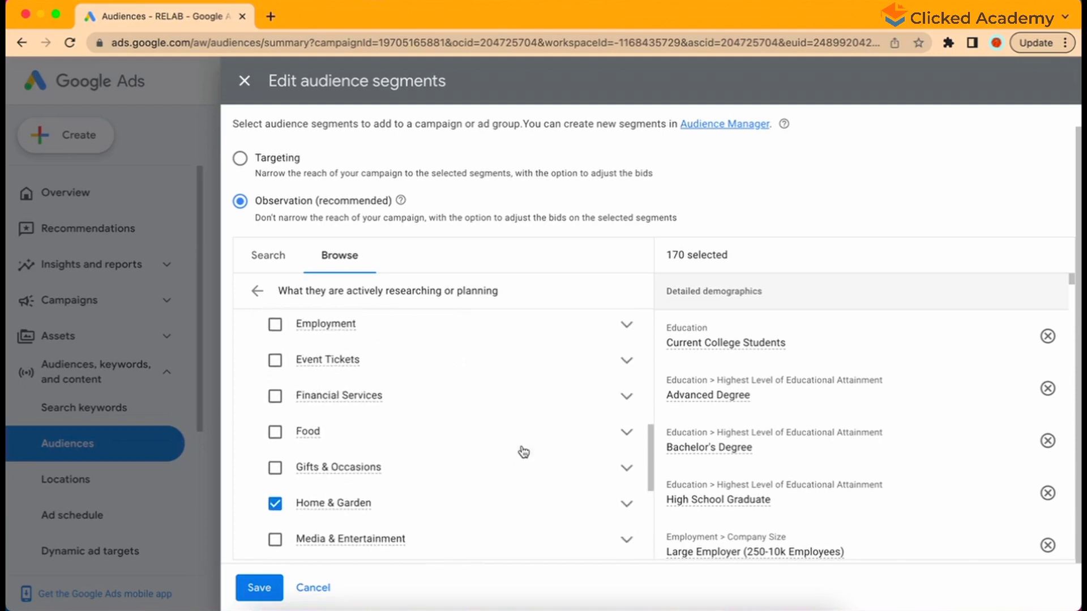
pyautogui.click(625, 397)
pyautogui.scroll(-1, 625, 400)
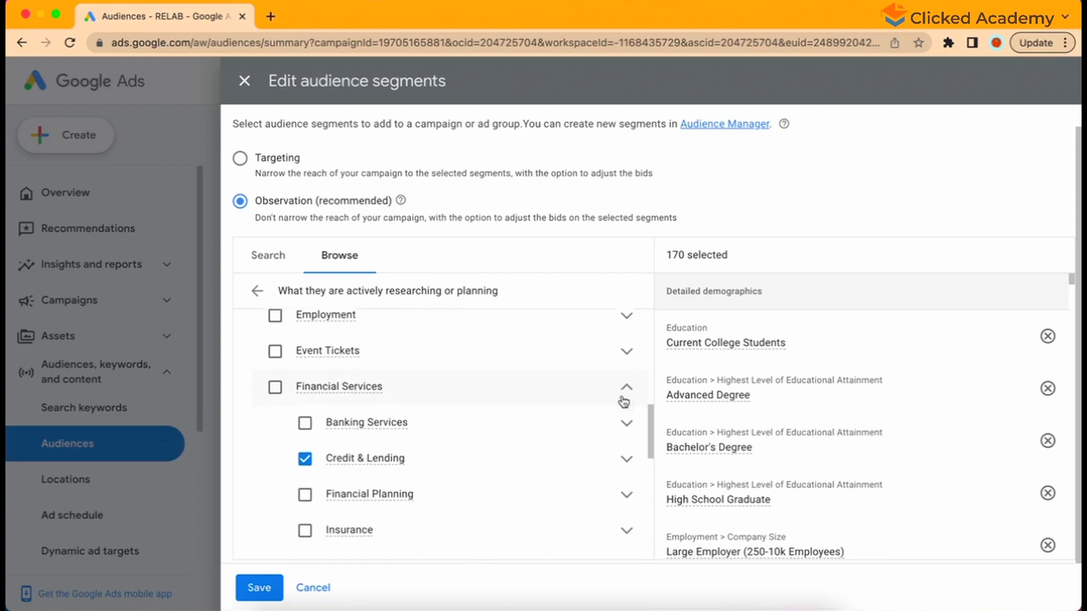
pyautogui.click(628, 452)
pyautogui.scroll(-3, 627, 455)
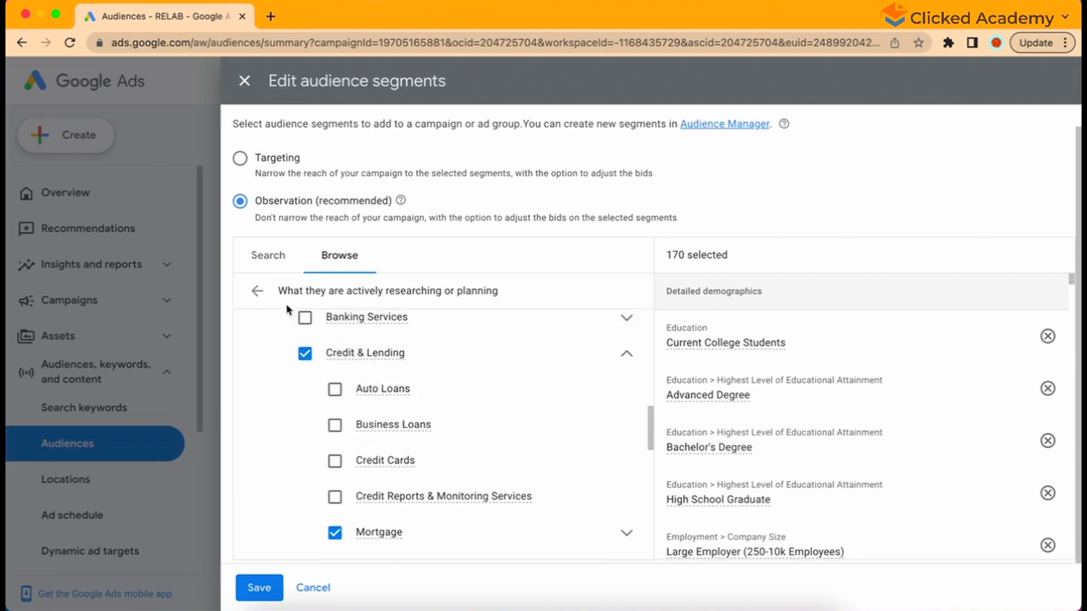
pyautogui.click(257, 291)
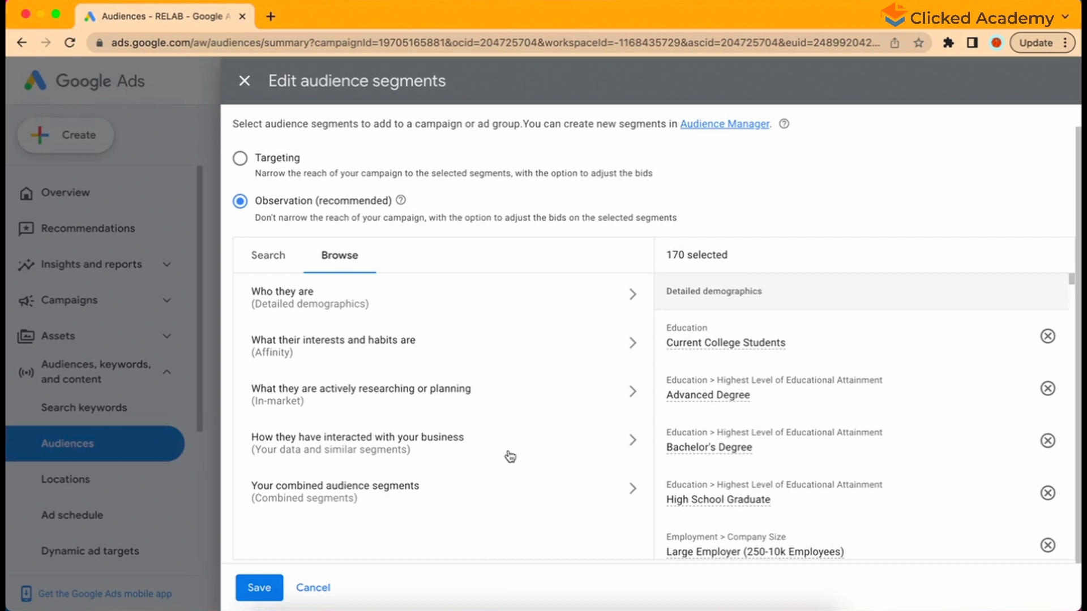
# Close the segment editor without saving and go to Tools > Shared library > Audience manager
pyautogui.click(315, 588)
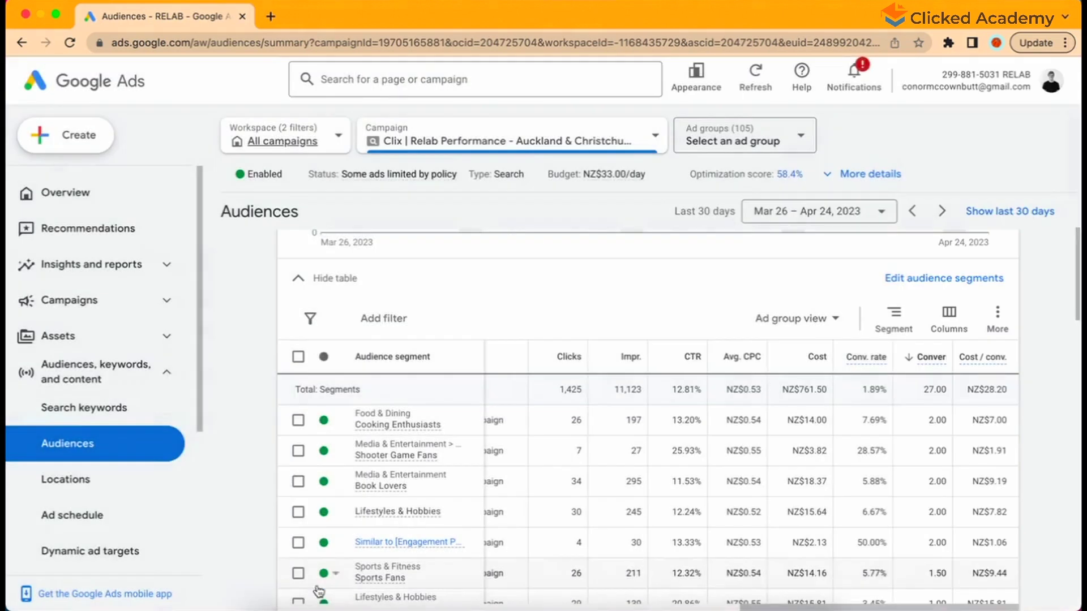
pyautogui.click(168, 374)
pyautogui.click(157, 497)
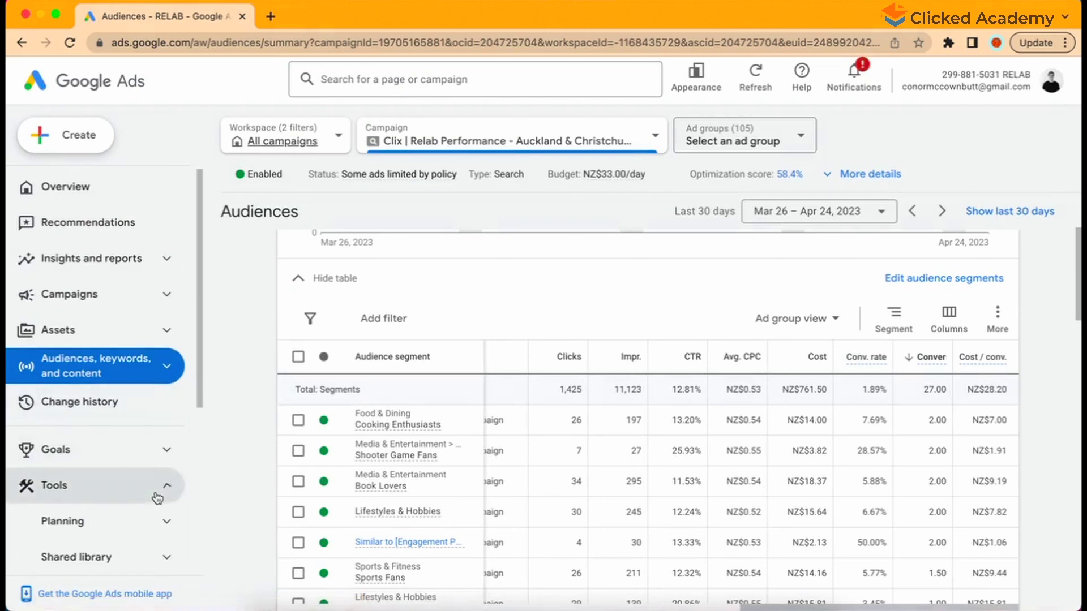
pyautogui.scroll(-4, 158, 497)
pyautogui.click(166, 432)
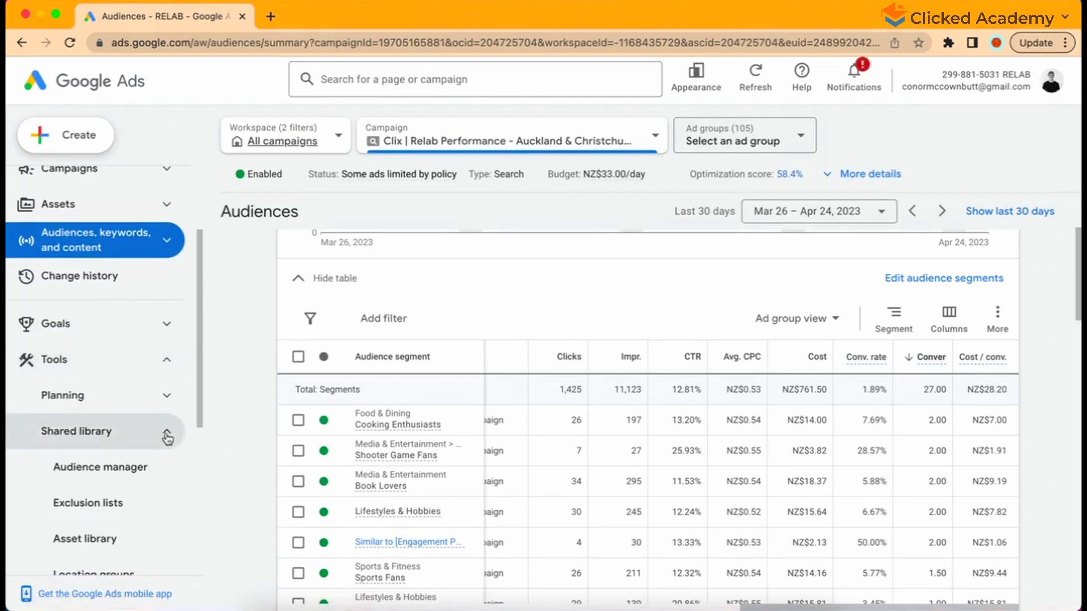
pyautogui.scroll(-1, 158, 465)
pyautogui.click(123, 444)
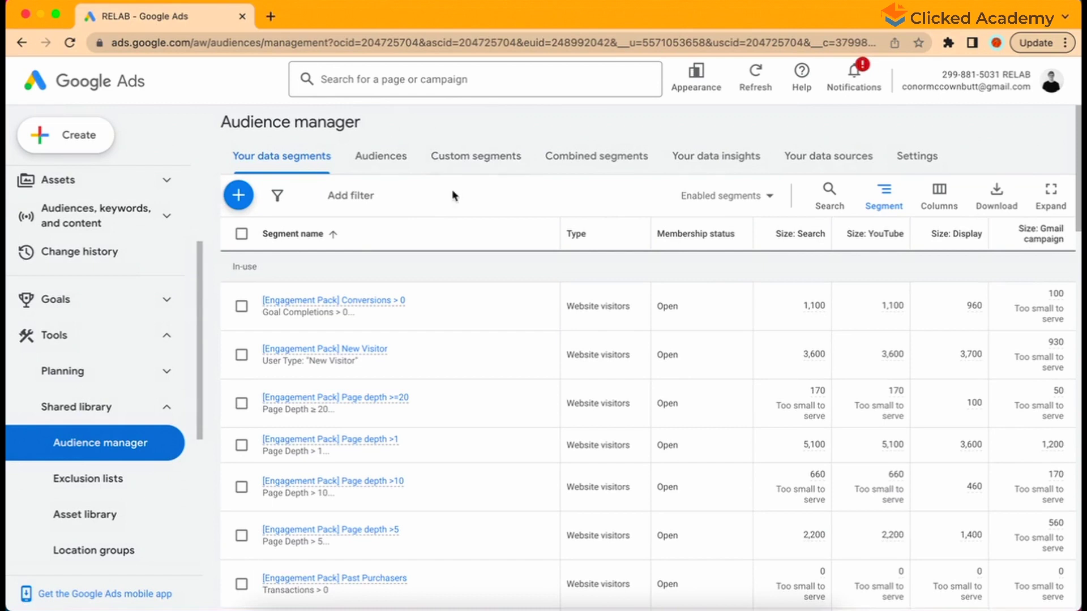
pyautogui.click(238, 196)
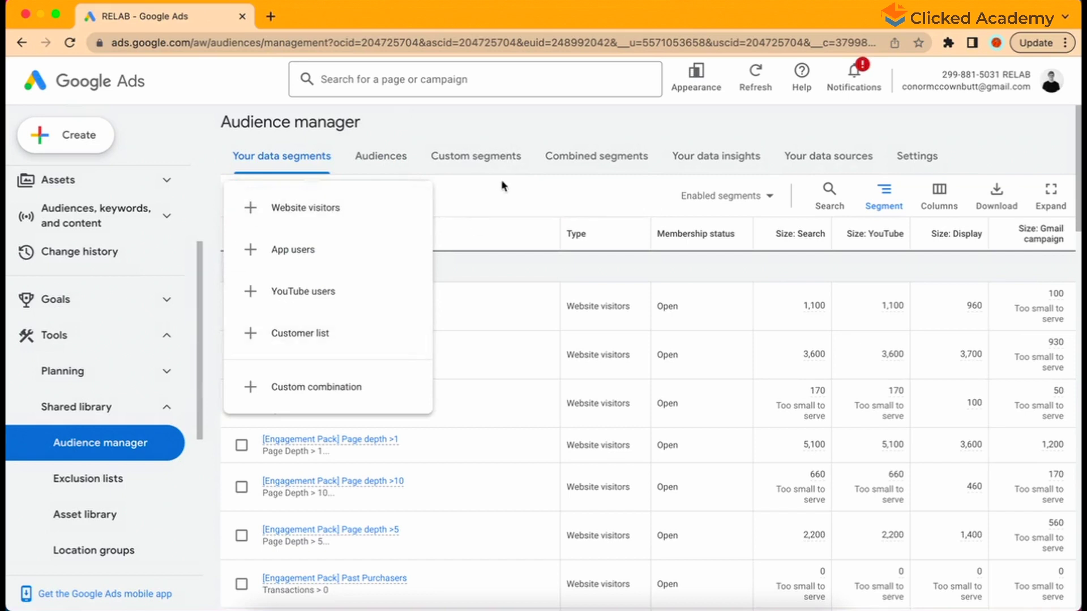
pyautogui.click(526, 209)
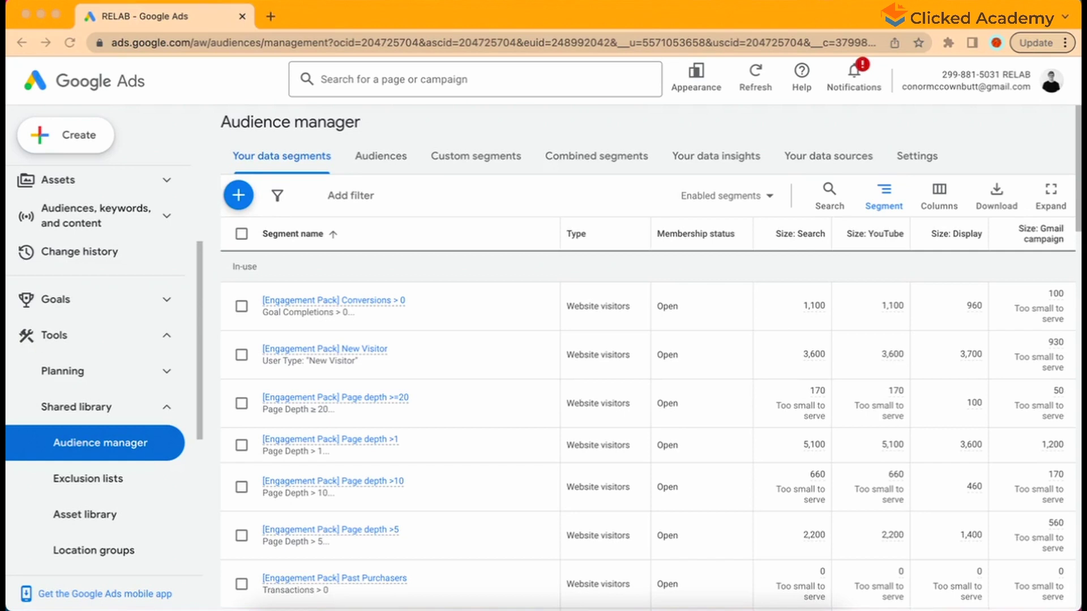
# Start a new custom segment that targets people who searched specific terms on Google
pyautogui.click(480, 172)
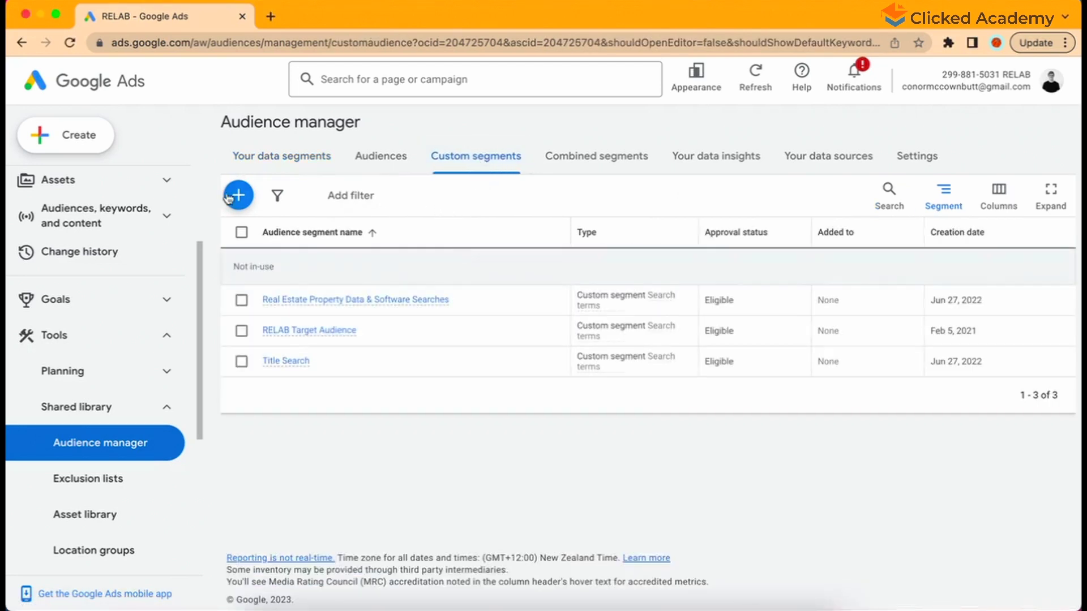
pyautogui.click(232, 196)
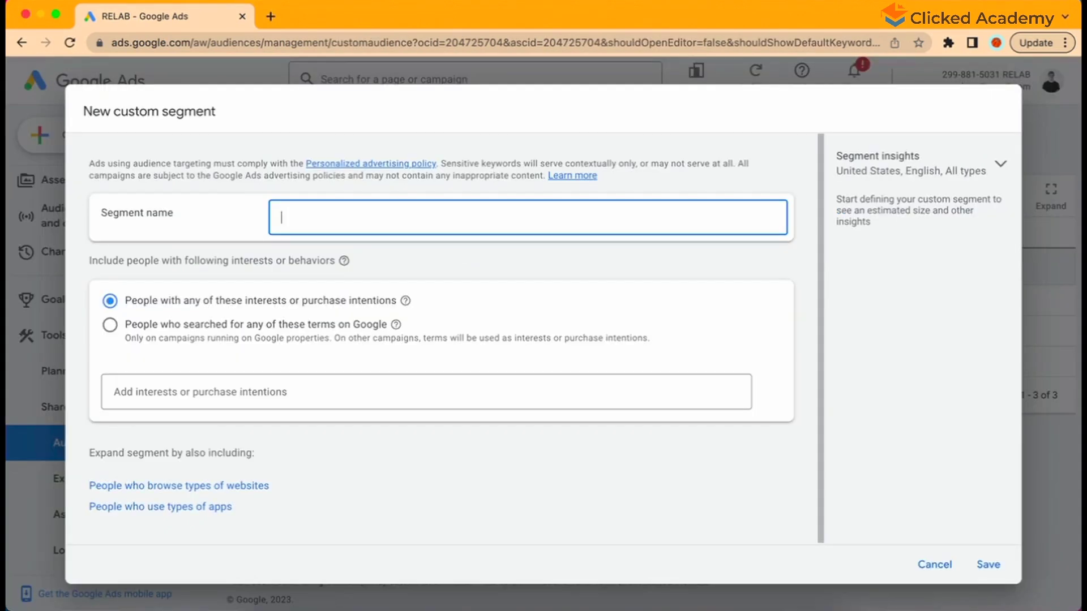
pyautogui.click(269, 192)
pyautogui.click(109, 327)
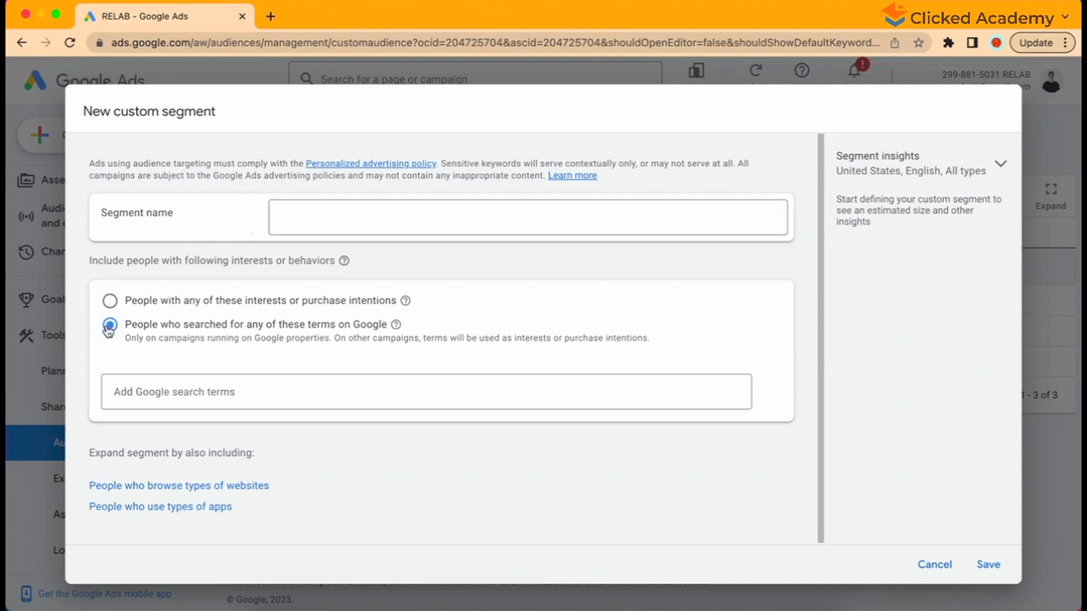
pyautogui.click(232, 399)
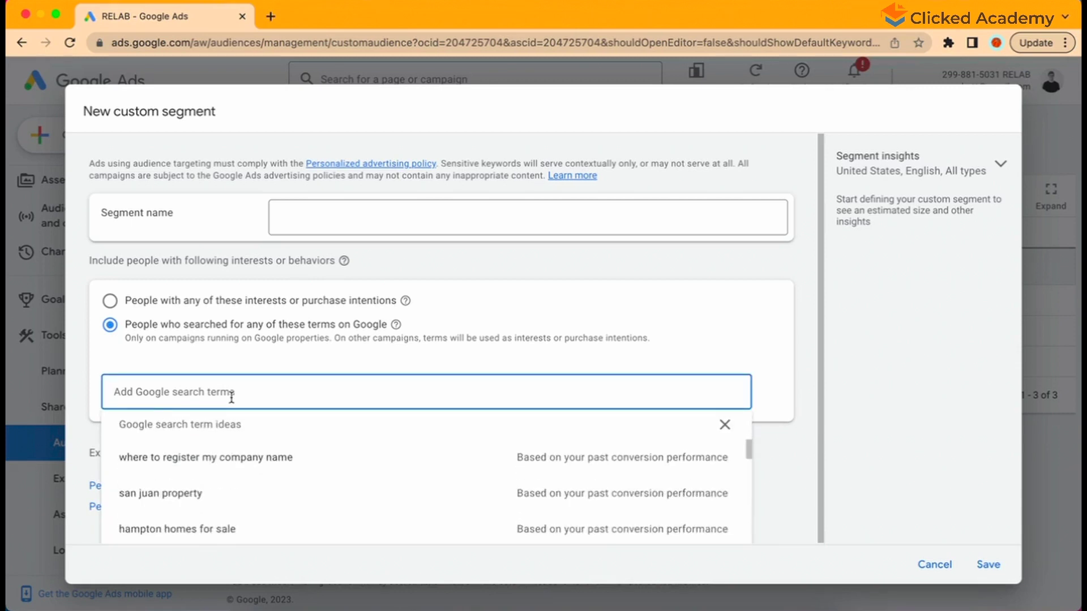
# Add the search terms google ads course, learn google ads and learn adwords
pyautogui.write('google ads course')
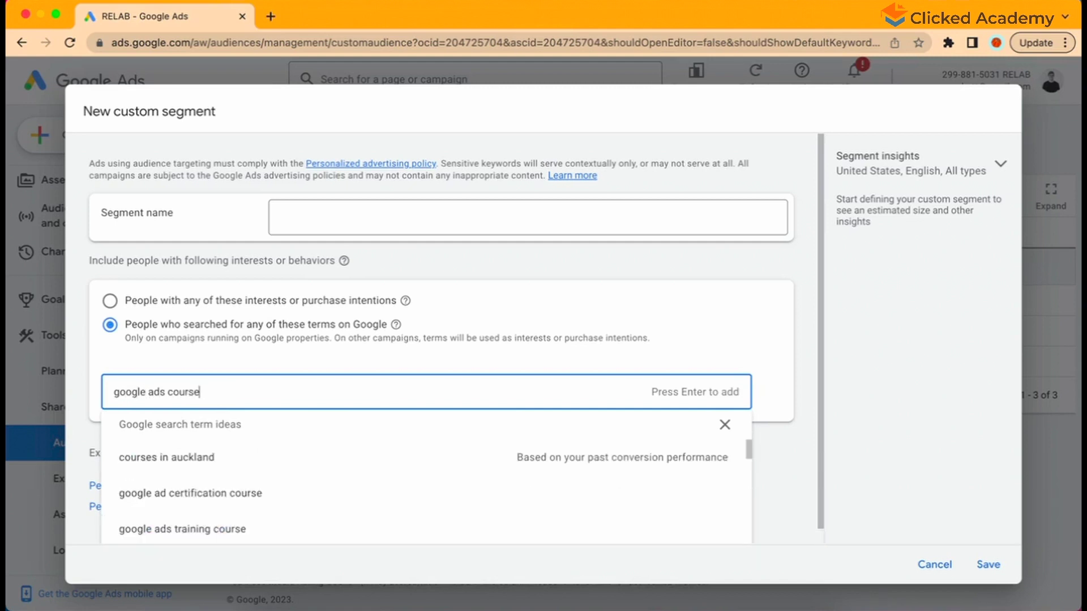
pyautogui.press('Return')
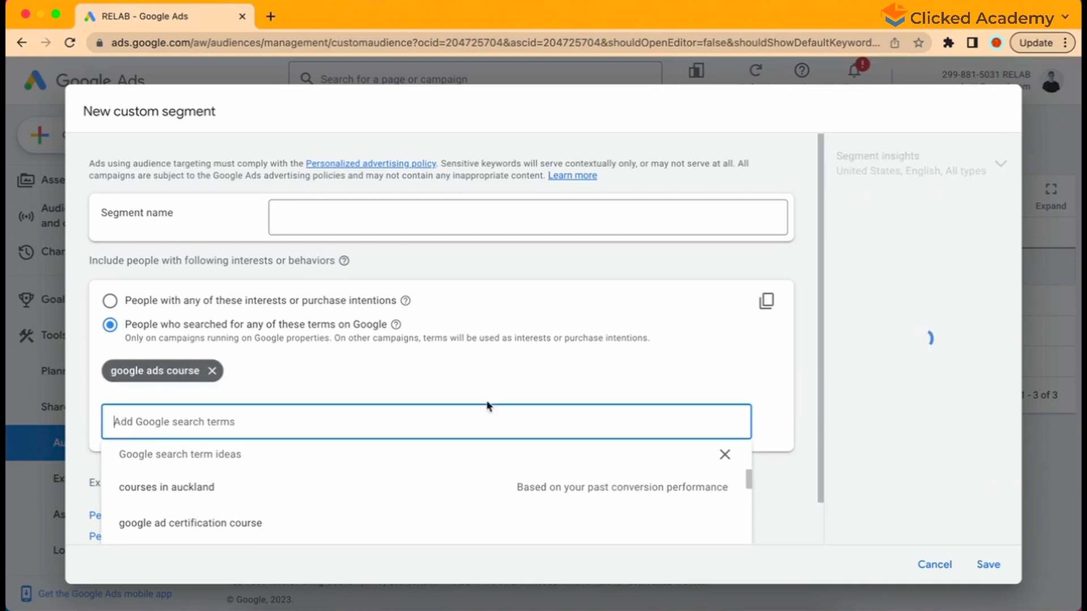
pyautogui.click(674, 264)
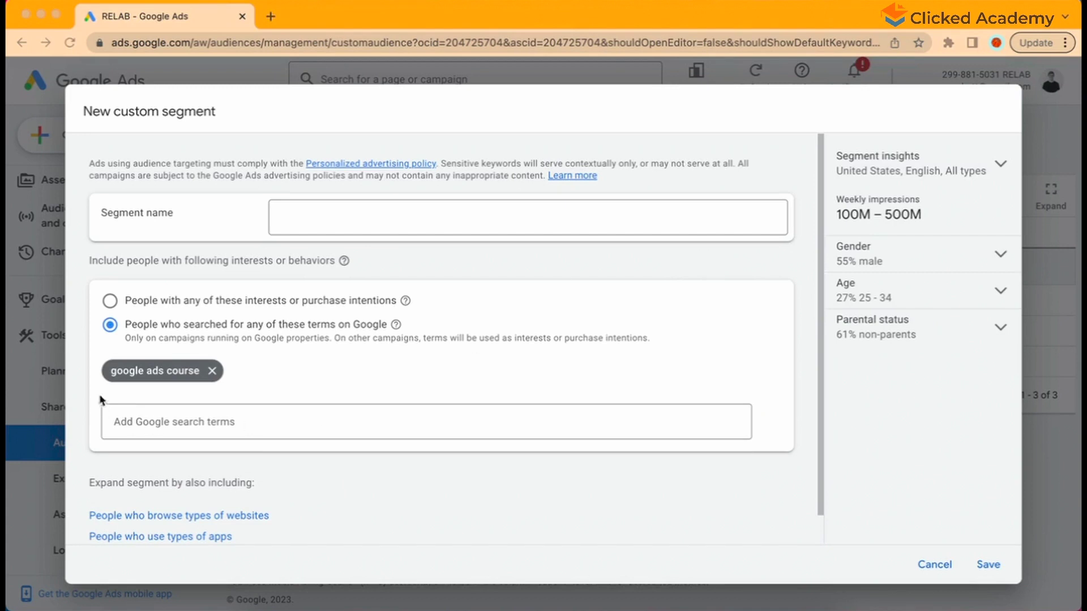
pyautogui.click(80, 381)
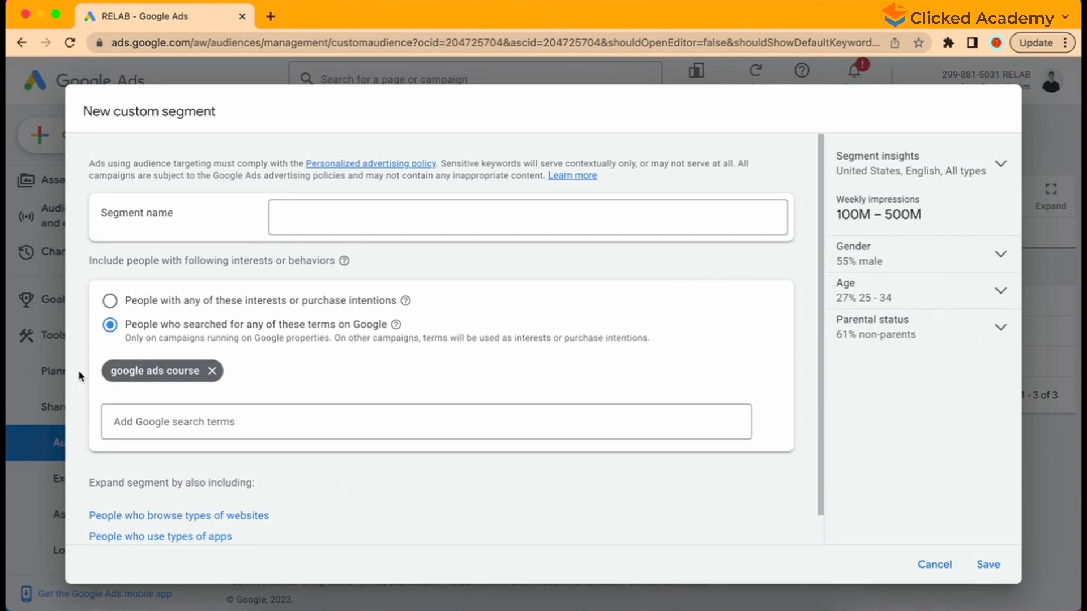
pyautogui.click(140, 424)
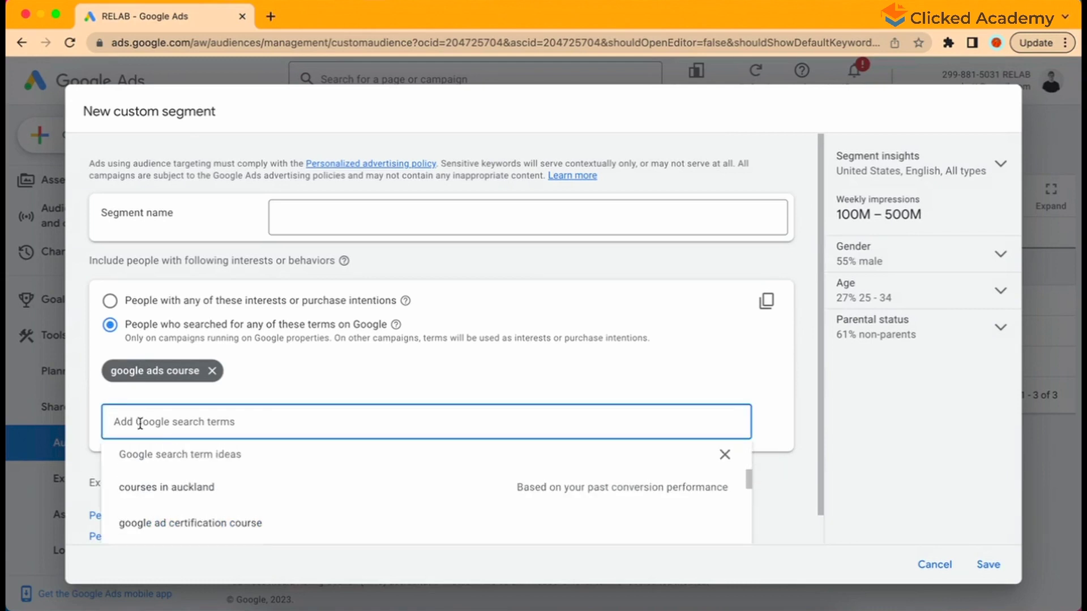
pyautogui.write('learn google ads')
pyautogui.press('Return')
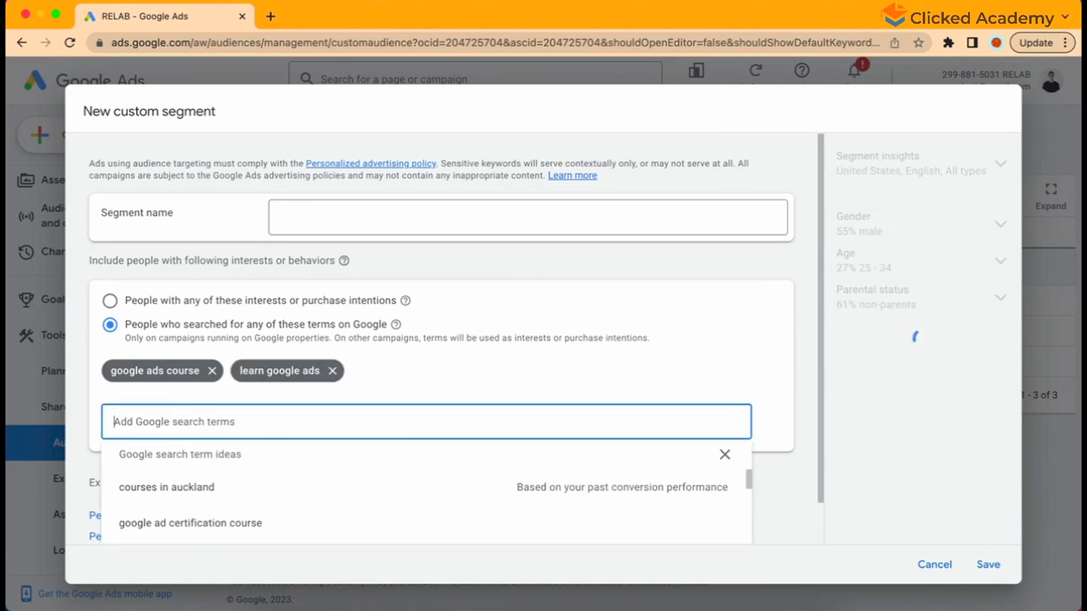
pyautogui.click(113, 424)
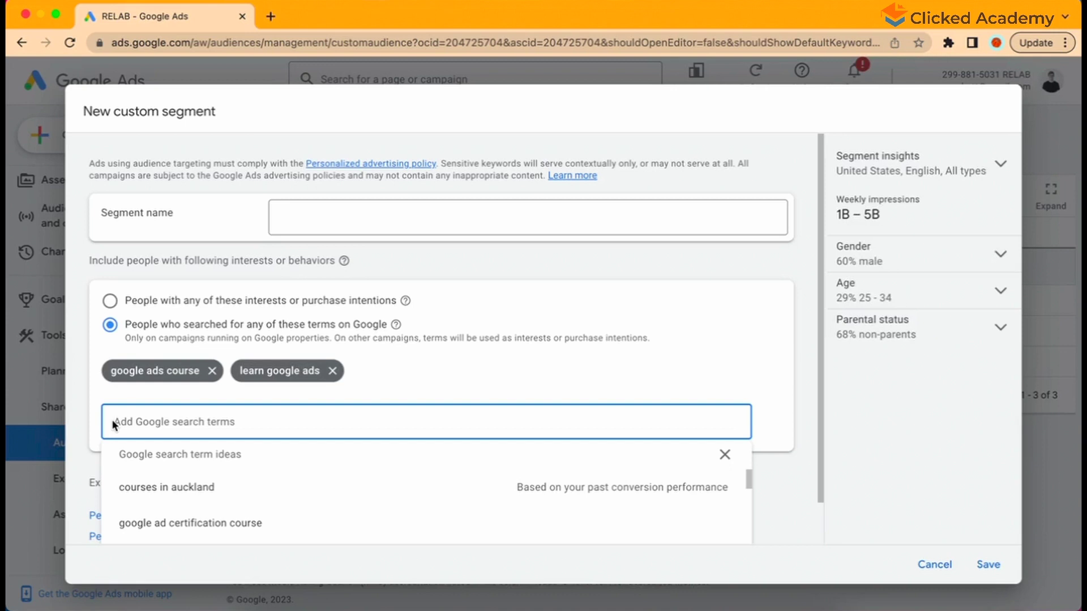
pyautogui.write('learn adwords')
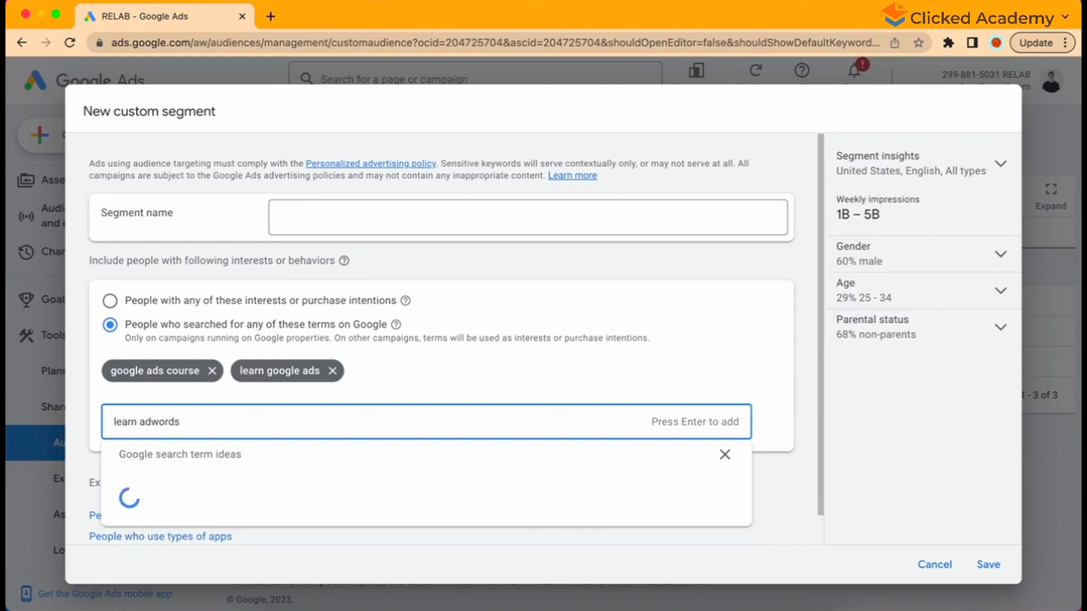
pyautogui.press('Return')
pyautogui.click(92, 402)
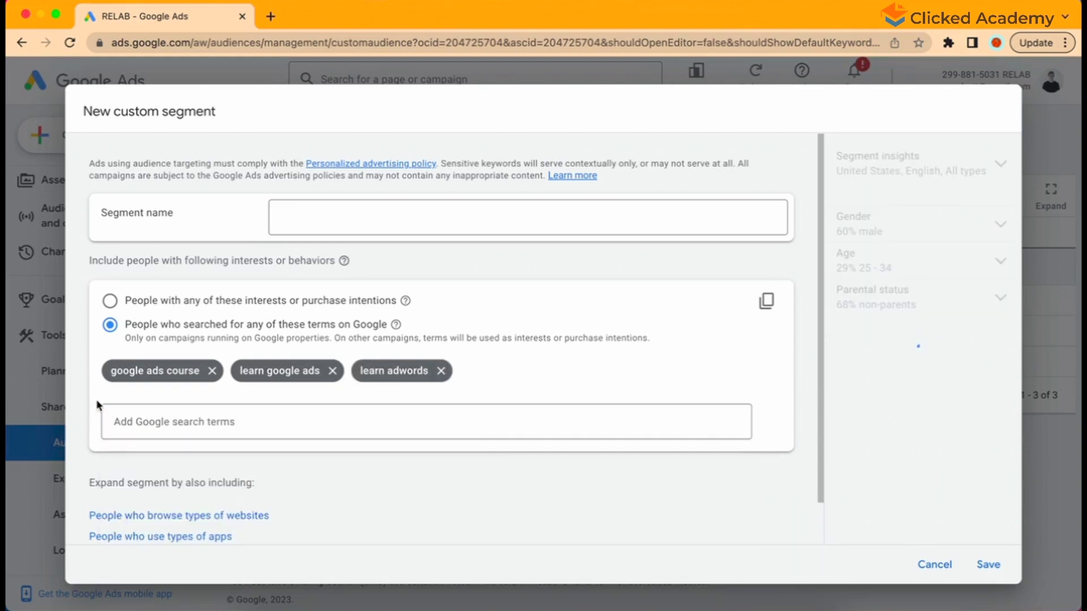
# Reconfirm Google search-term targeting and name the segment 'Searched For: Google Ads Course Keywords'
pyautogui.click(108, 303)
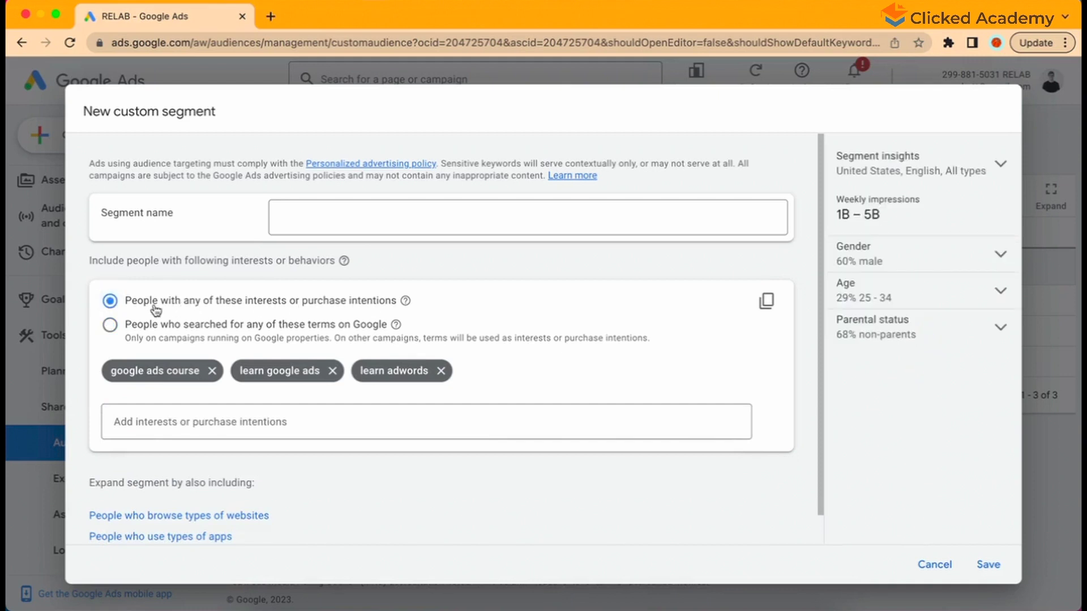
pyautogui.click(110, 325)
pyautogui.click(373, 214)
pyautogui.write('Searched For: ')
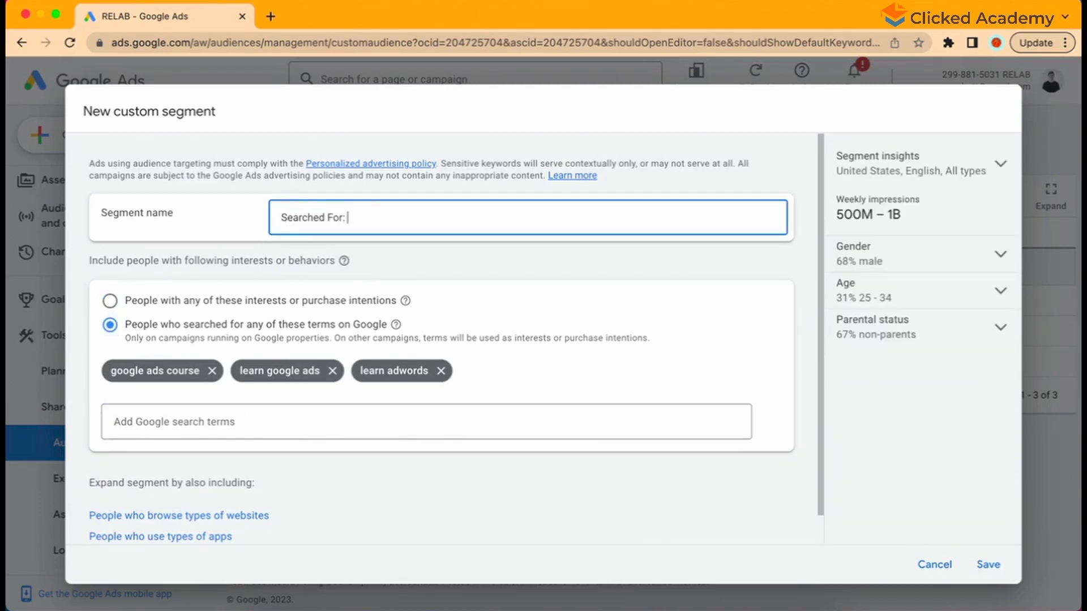
pyautogui.write('Google Ads Course Keywords')
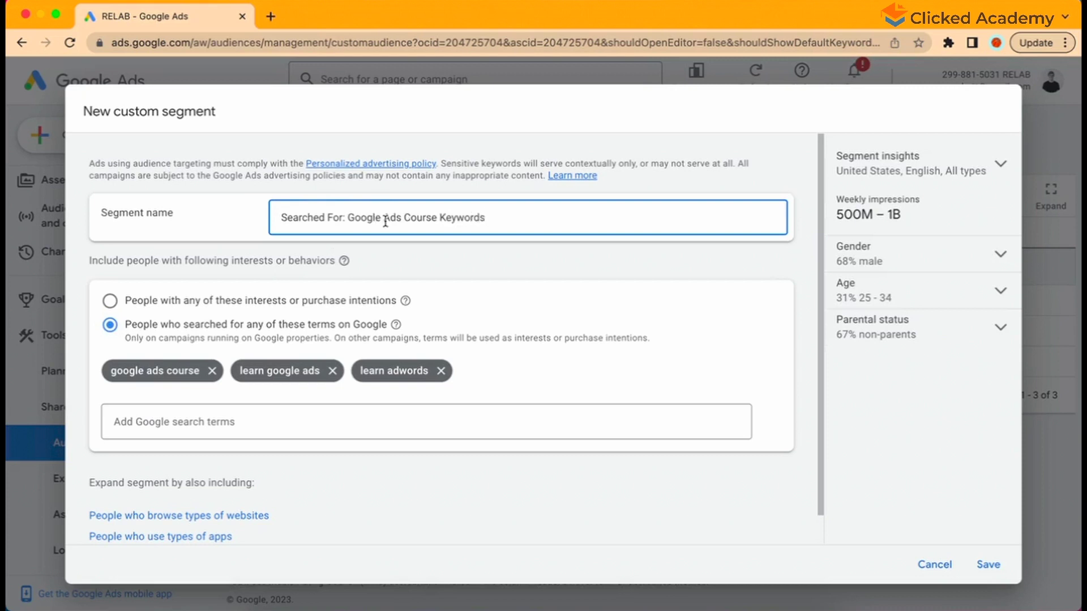
pyautogui.scroll(-1, 767, 301)
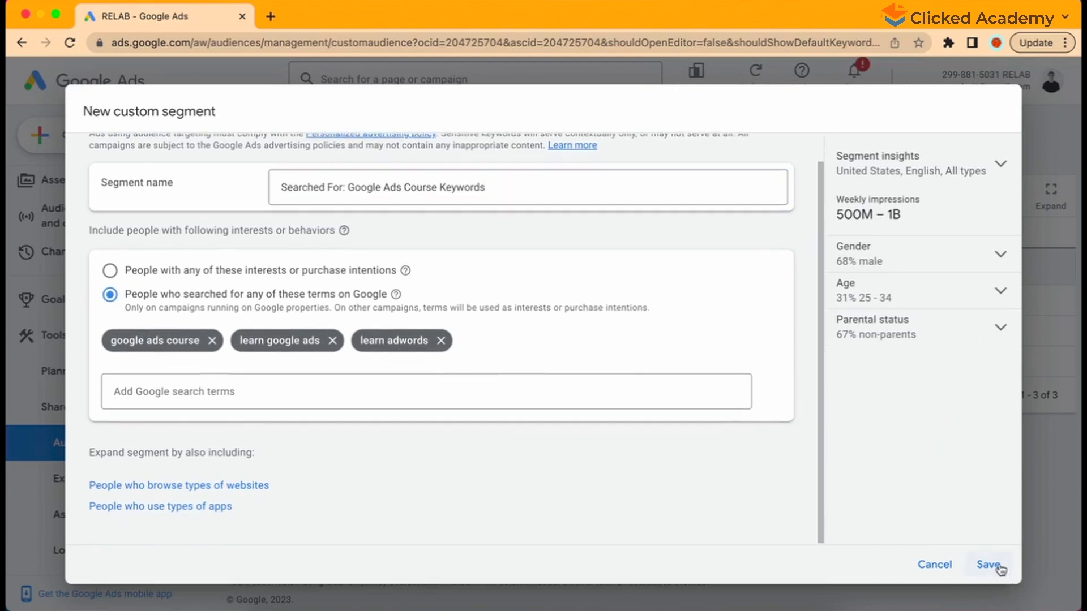
# Save the 'Searched For: Google Ads Course Keywords' custom segment
pyautogui.click(999, 567)
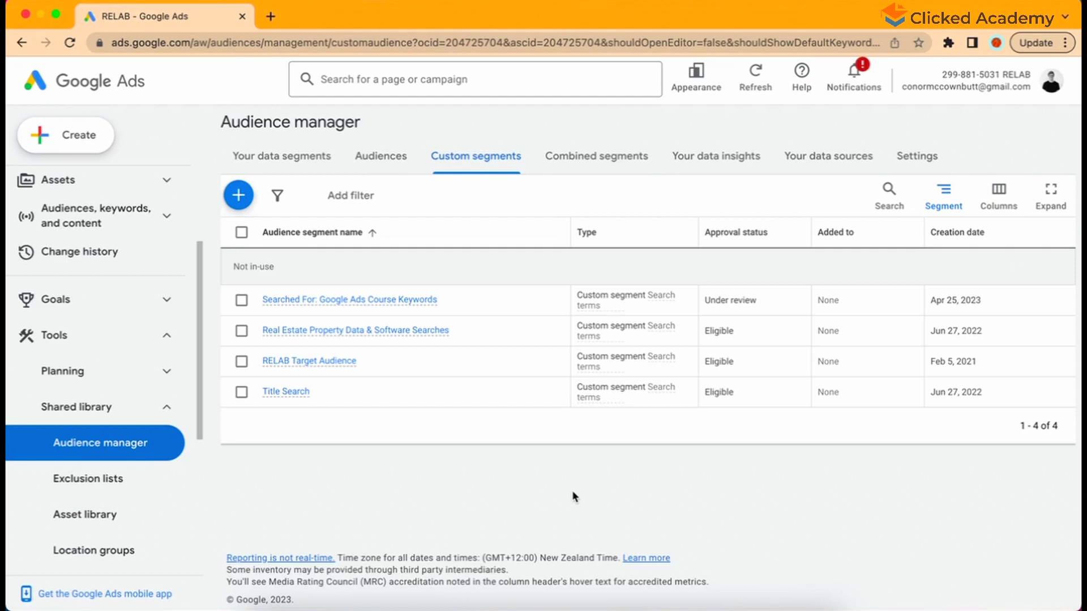
# Start a new Website visitors segment from the Your data segments list
pyautogui.click(266, 157)
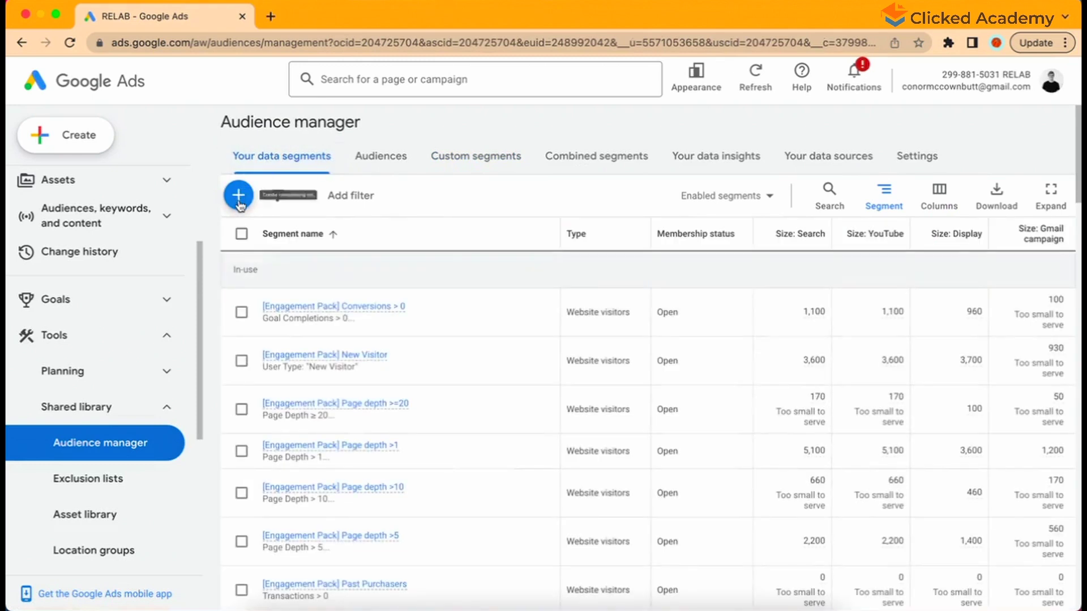
pyautogui.click(238, 202)
pyautogui.click(292, 208)
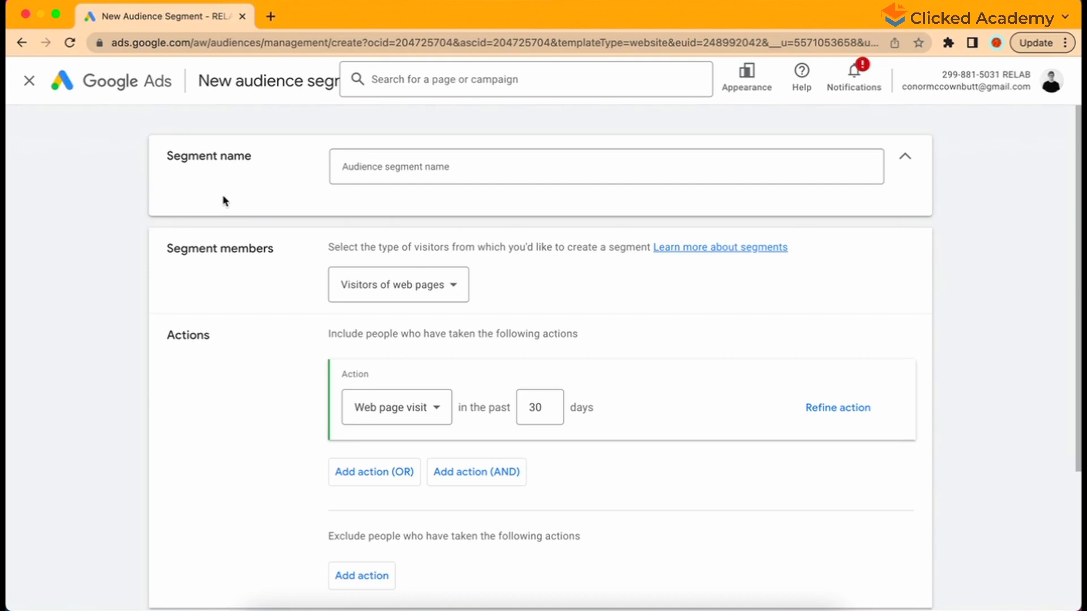
# Expand the Pre-fill options for the website-visitor segment
pyautogui.scroll(-1, 224, 200)
pyautogui.scroll(-1, 224, 196)
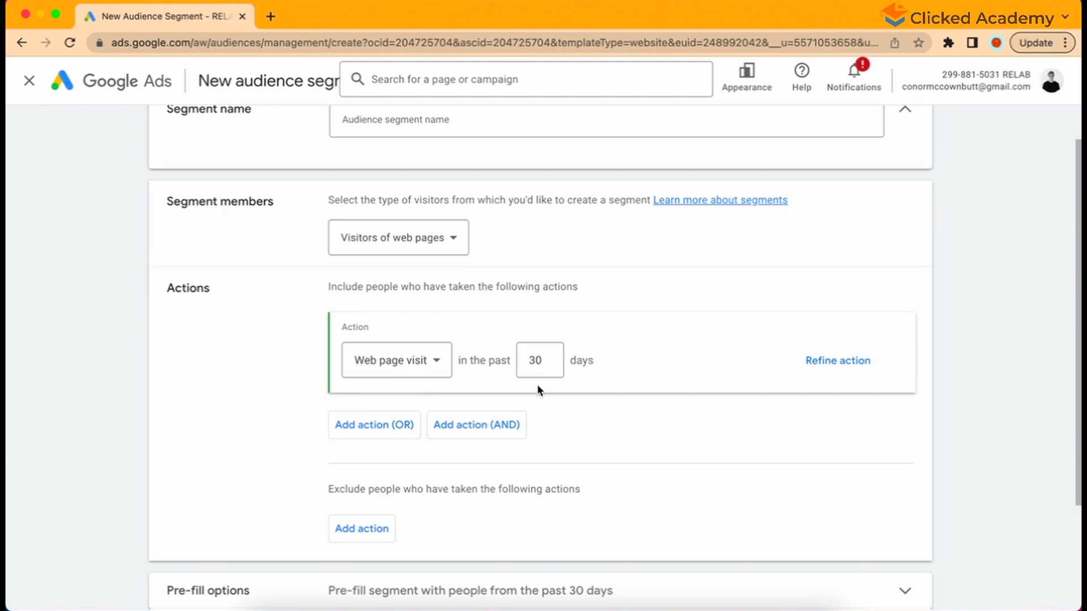
pyautogui.scroll(-3, 537, 384)
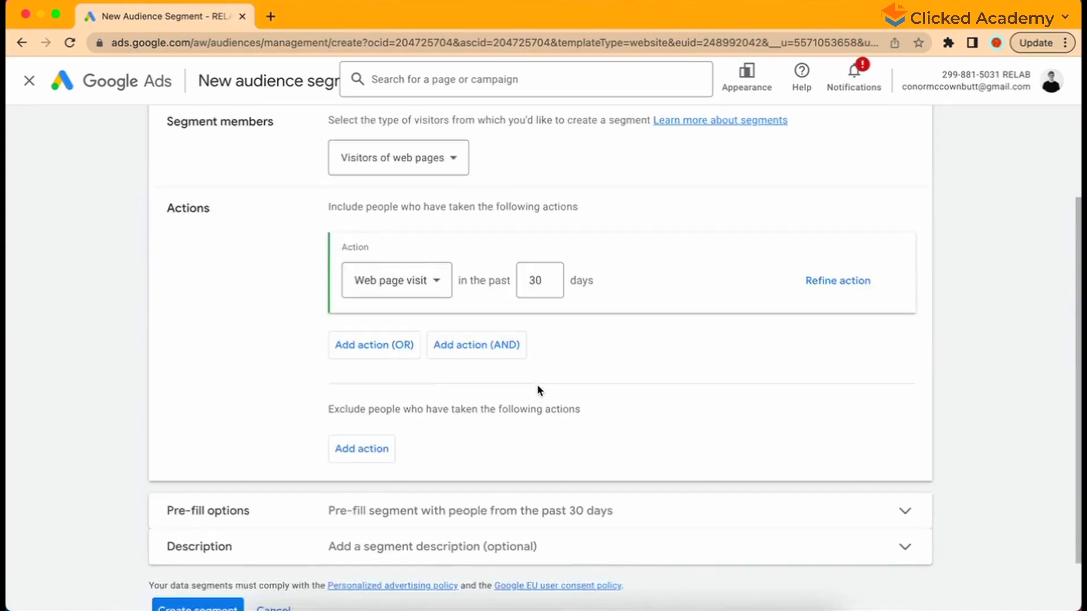
pyautogui.click(899, 458)
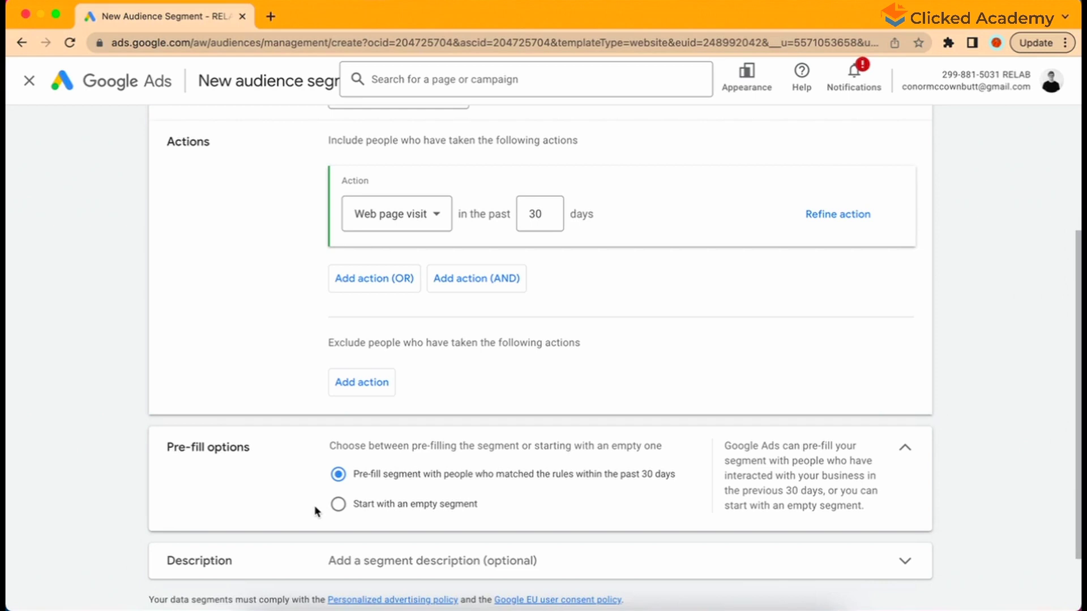
# Name the segment 'website Visitors - 30 Days'
pyautogui.scroll(3, 340, 396)
pyautogui.click(407, 170)
pyautogui.write('website Visi')
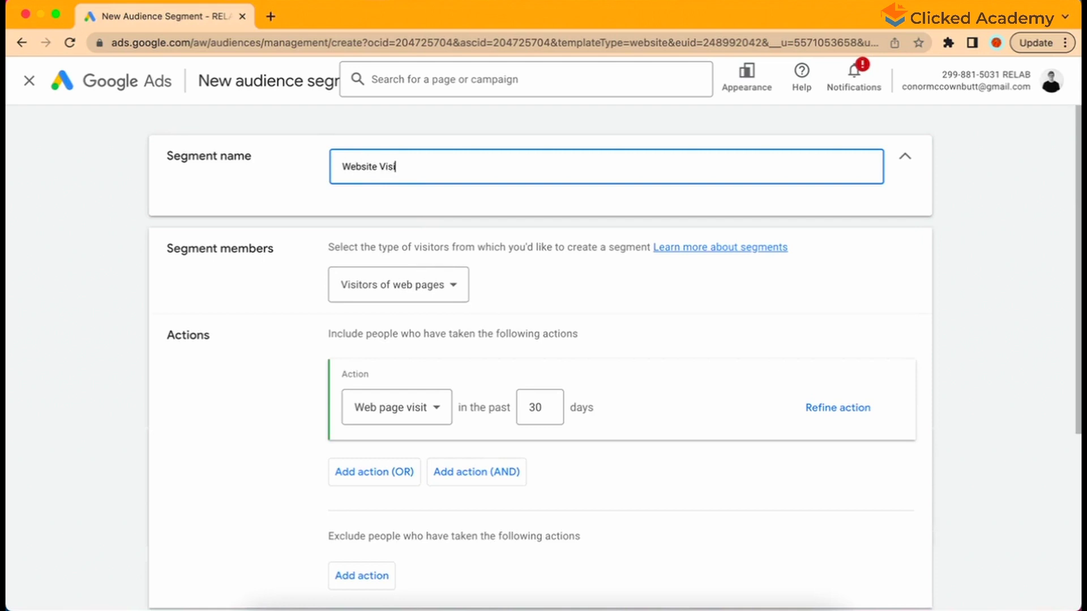
pyautogui.write('tors - 30 Days')
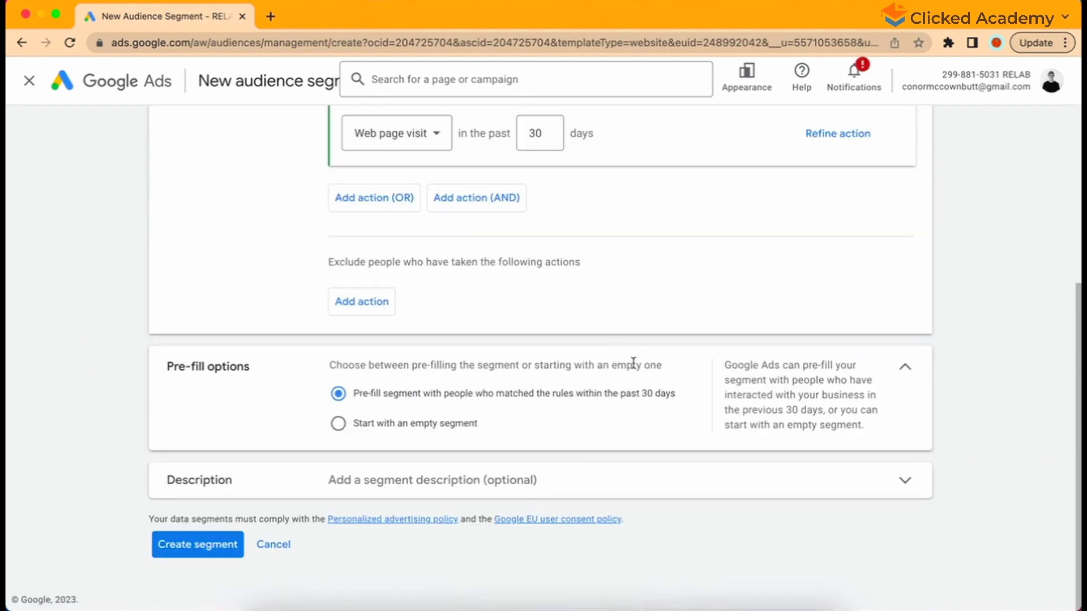